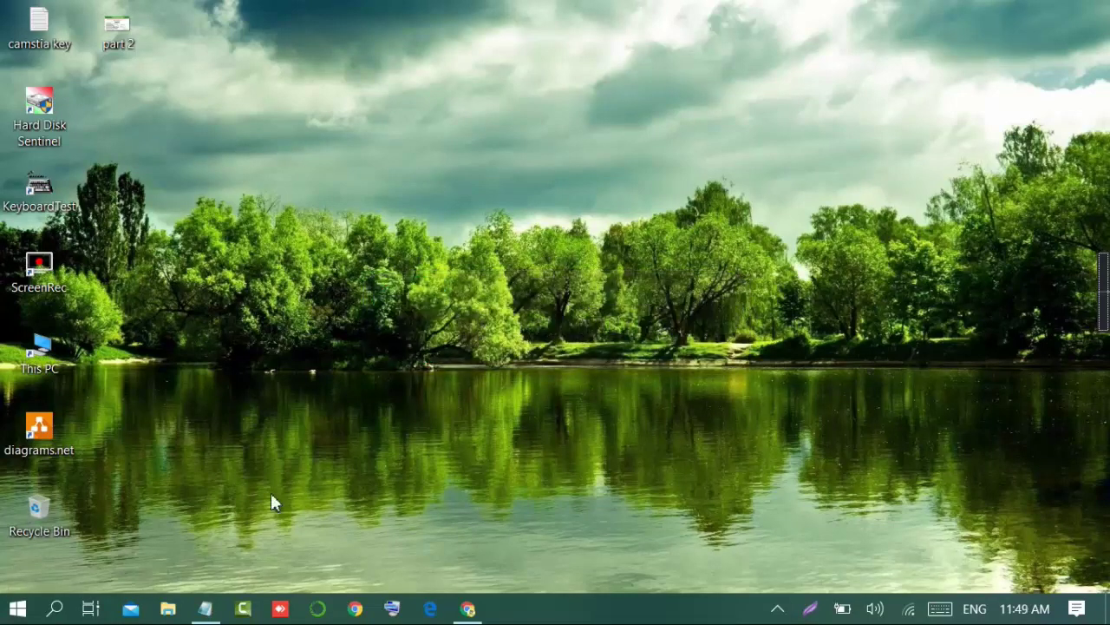
Review the Notepad outline listing Chrome, Microsoft Word and Latex - Overleaf, then minimize Notepad.
click(204, 608)
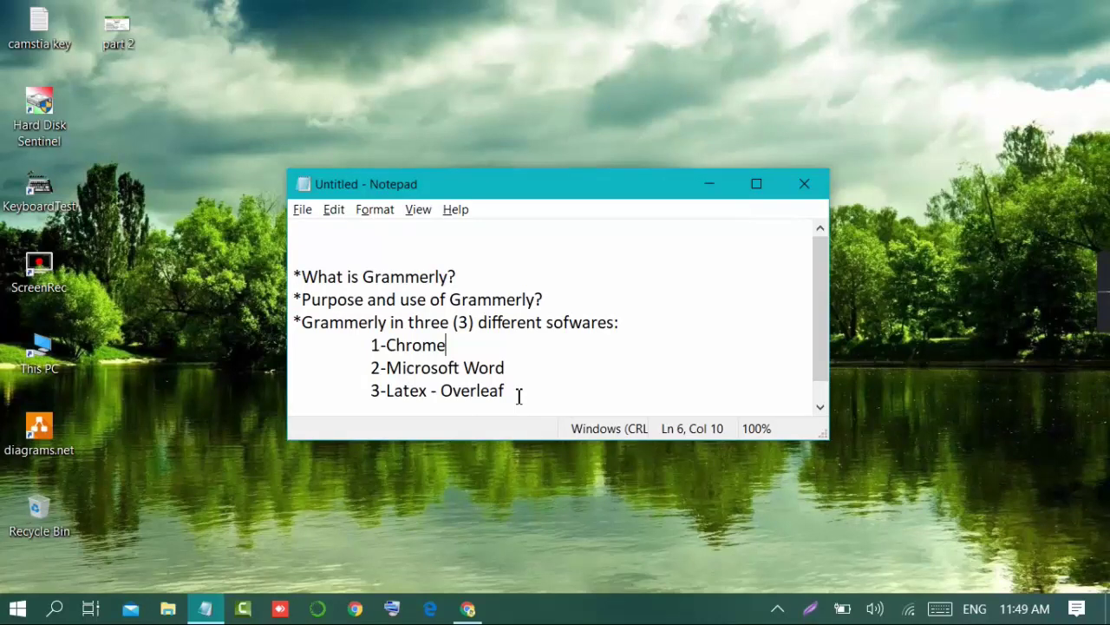
drag(387, 347, 446, 346)
click(395, 390)
click(521, 398)
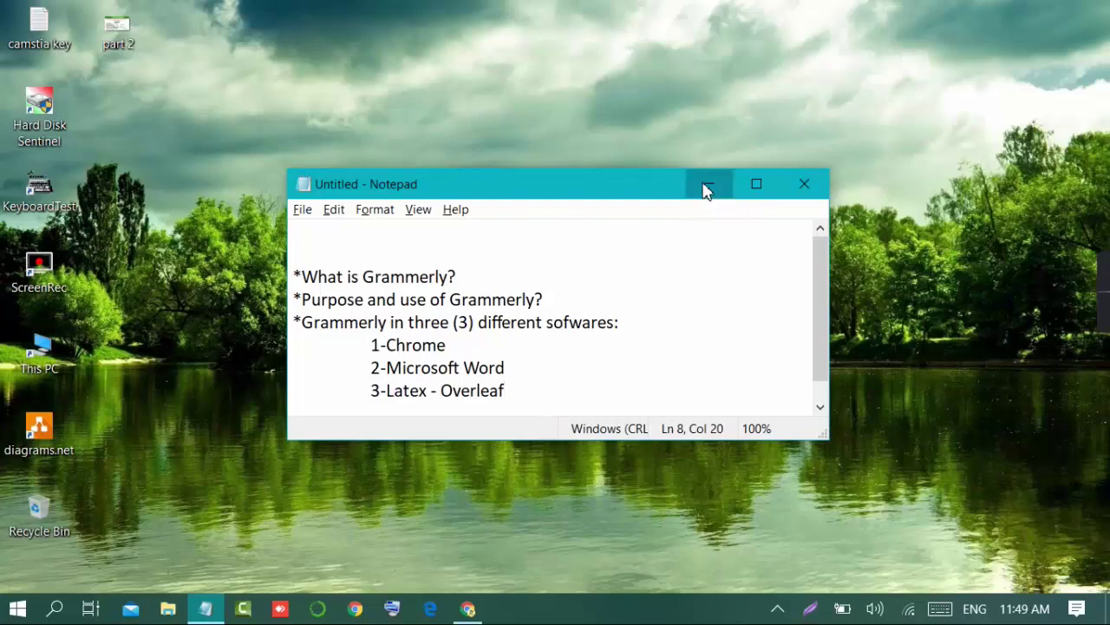
click(703, 186)
Search Google for 'Grammarly, Inc.' and open the official grammarly.com website.
click(474, 612)
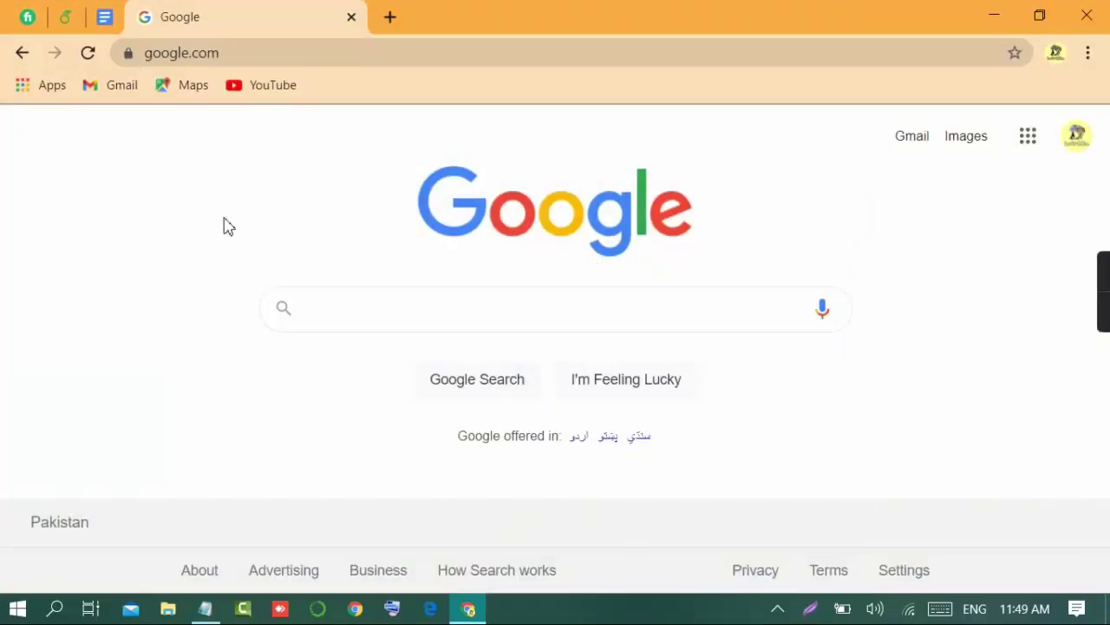
click(347, 323)
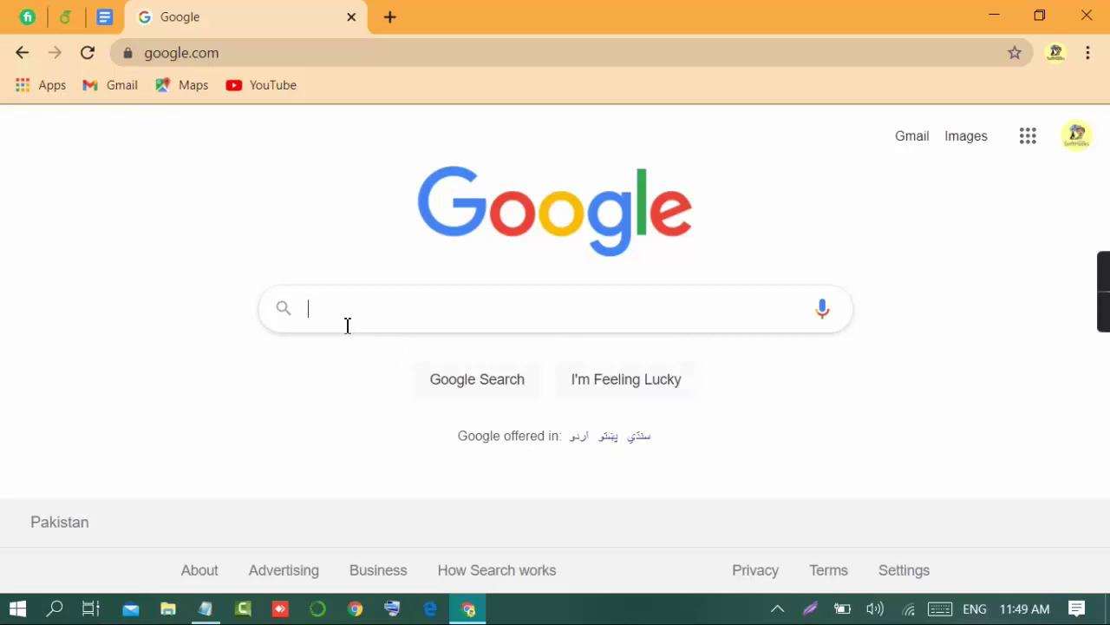
text(gra)
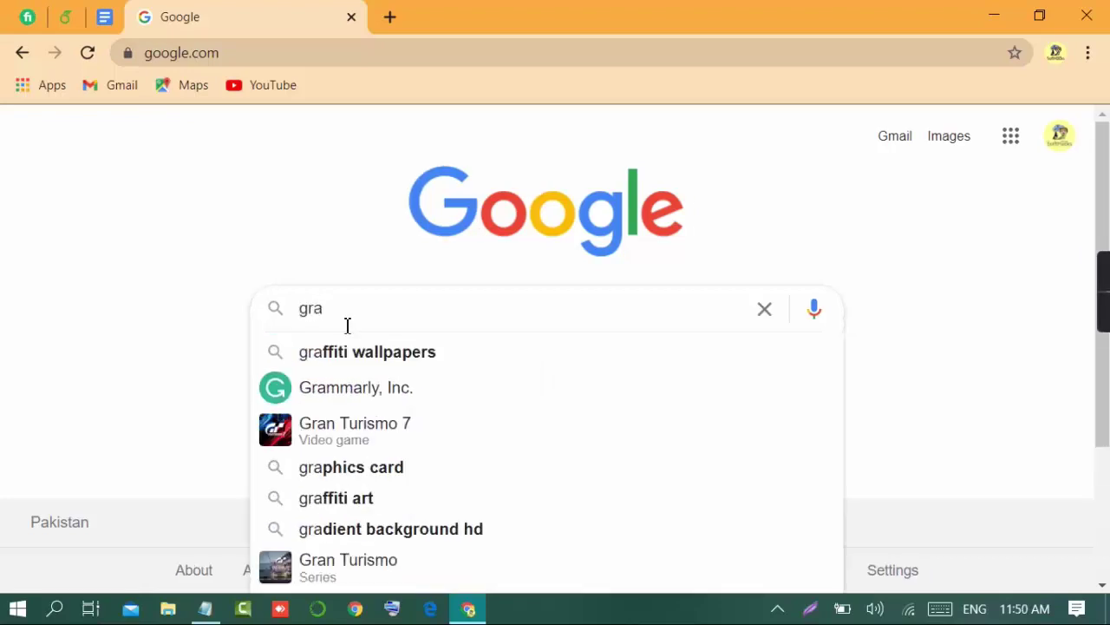
click(361, 391)
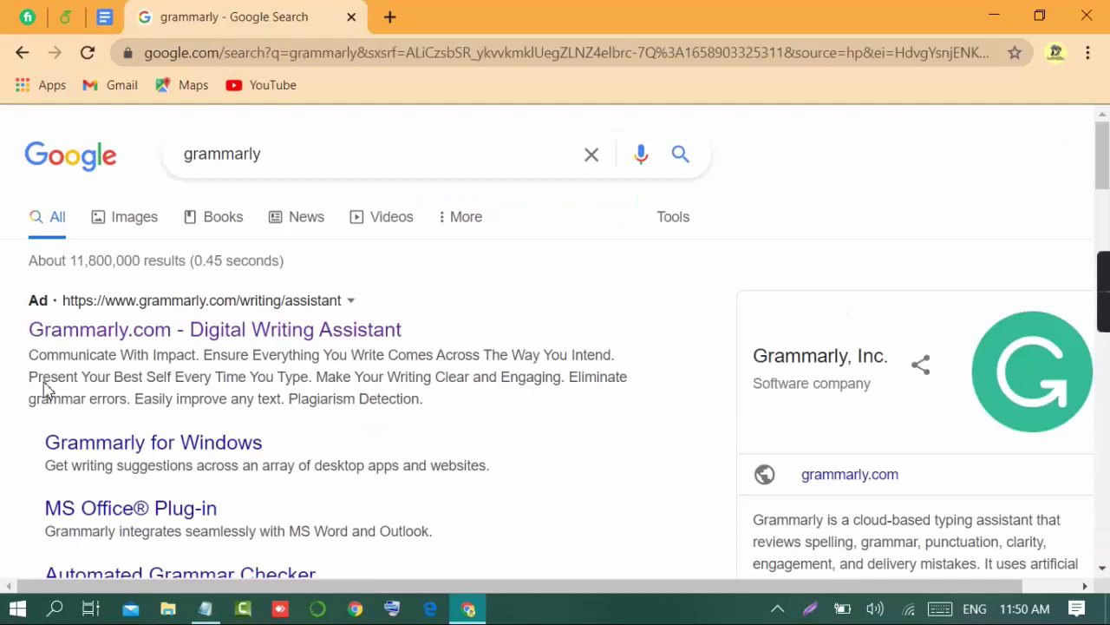
scroll(137, 407, down, 5)
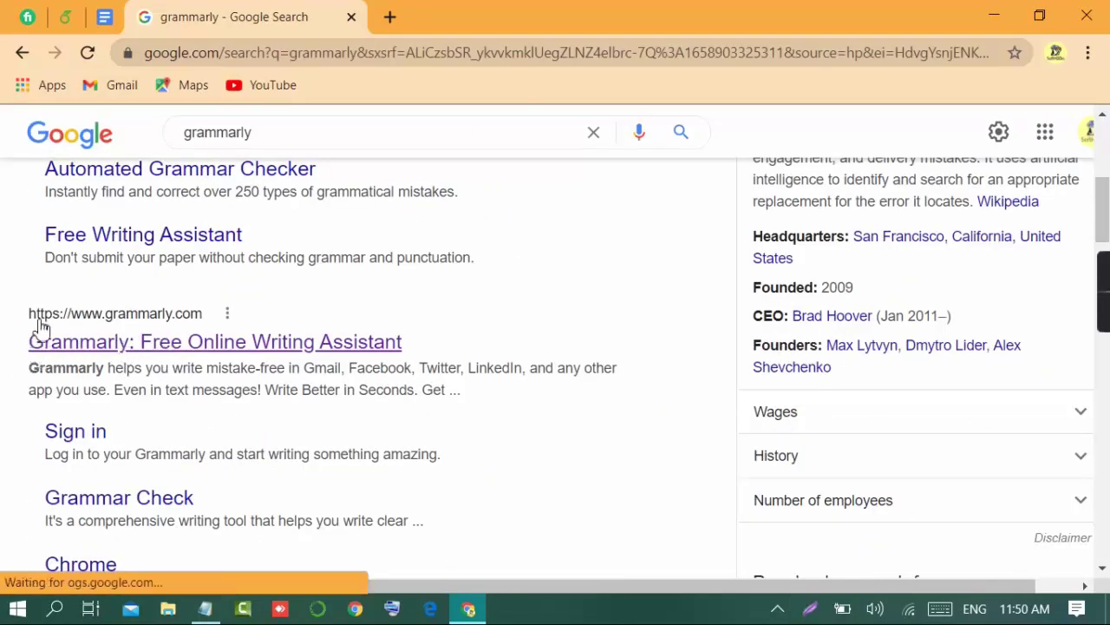
click(209, 344)
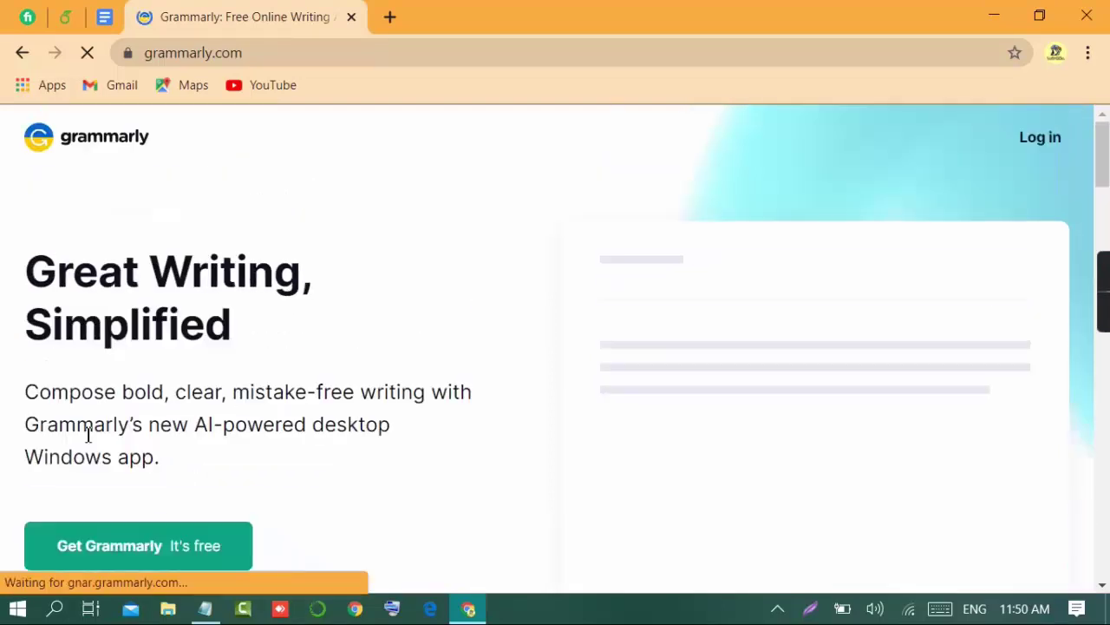
Browse the grammarly.com homepage and go to the free Get Grammarly sign-up.
scroll(166, 400, down, 4)
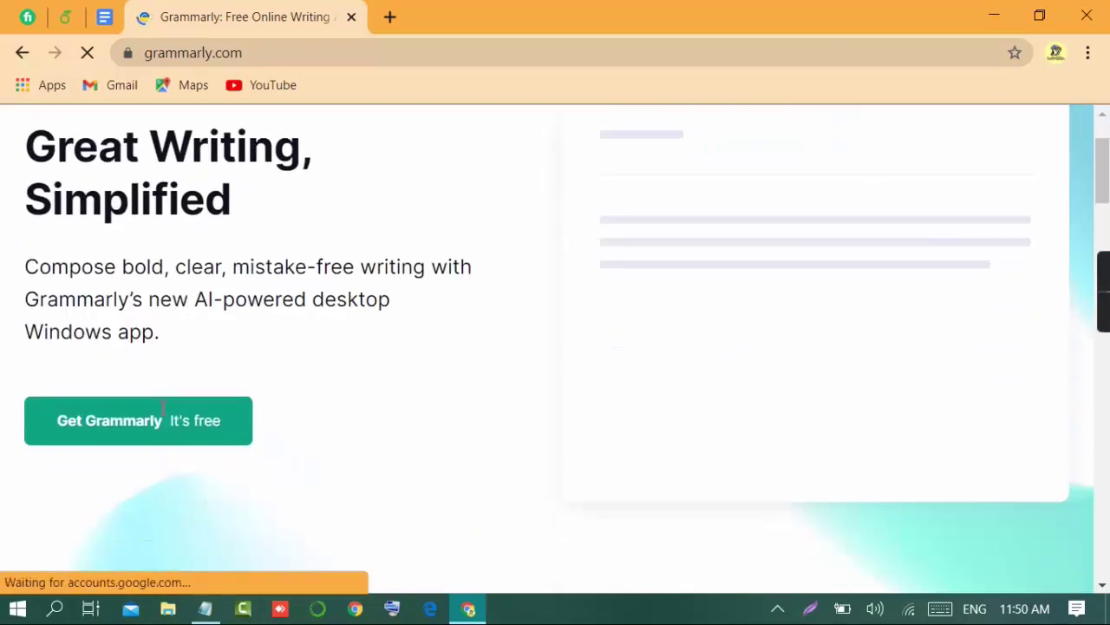
scroll(164, 408, up, 2)
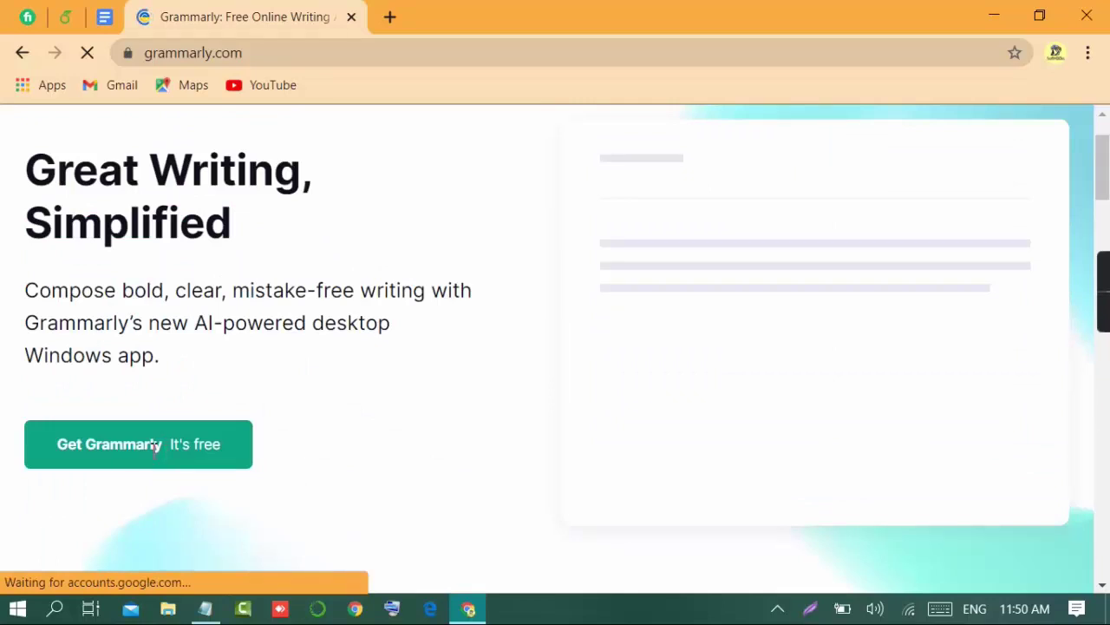
scroll(595, 356, up, 1)
scroll(556, 381, down, 1)
scroll(556, 380, up, 1)
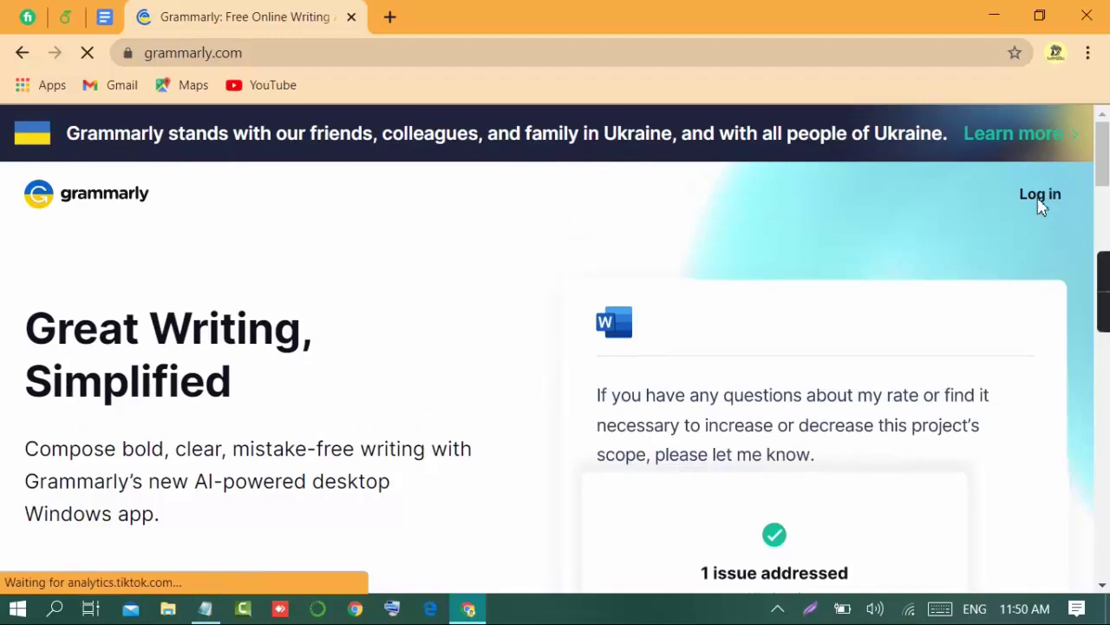
scroll(119, 405, down, 2)
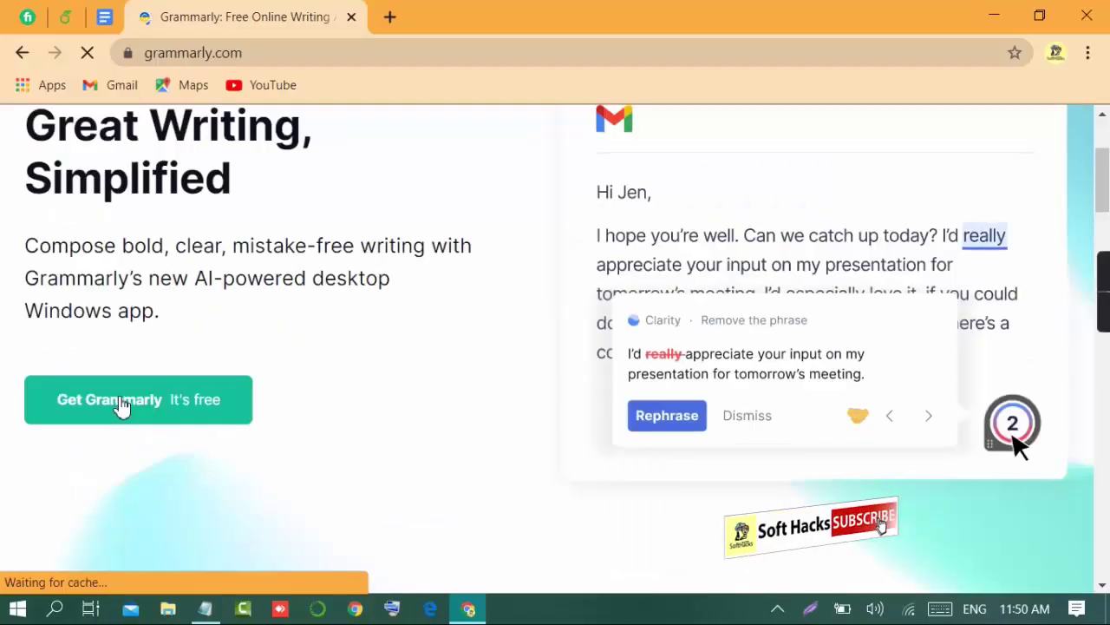
click(119, 404)
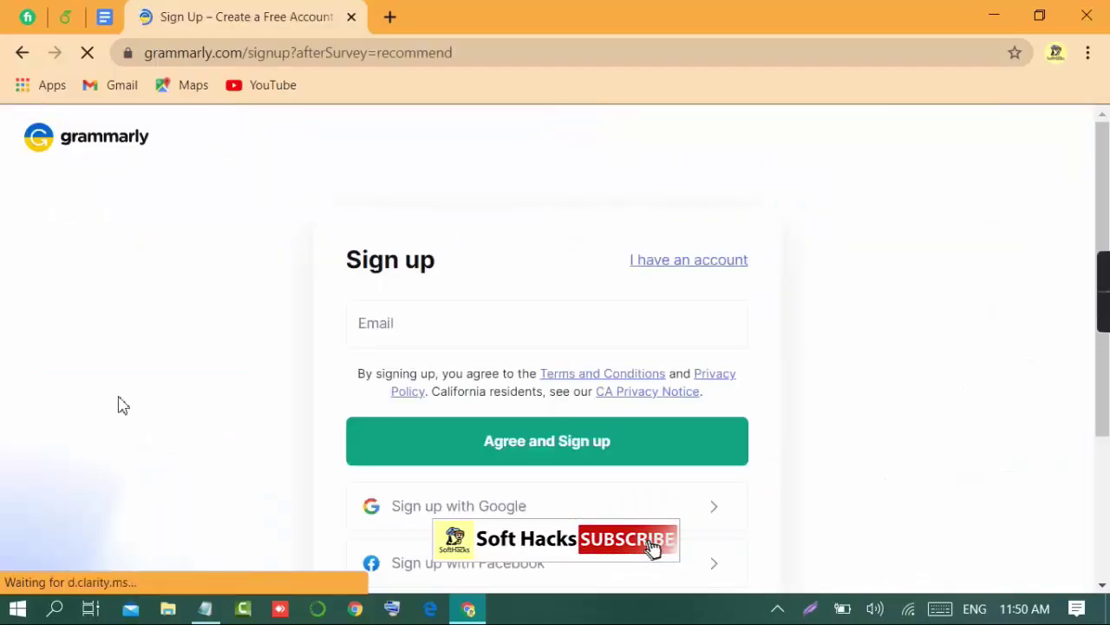
Fill in the sign-up form with the account e-mail, password and name.
click(507, 327)
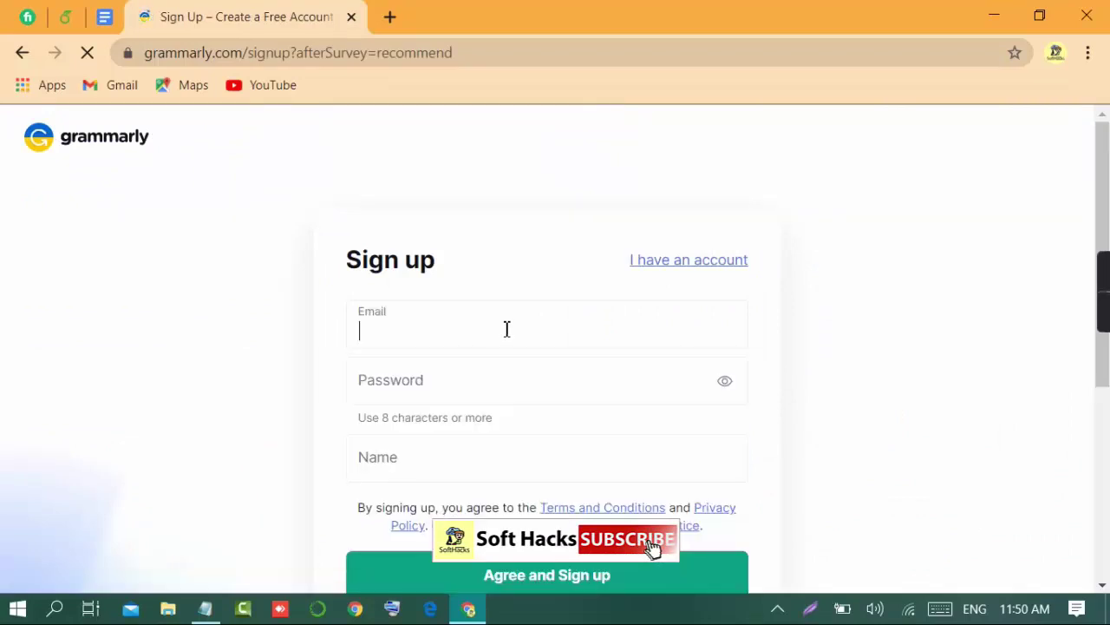
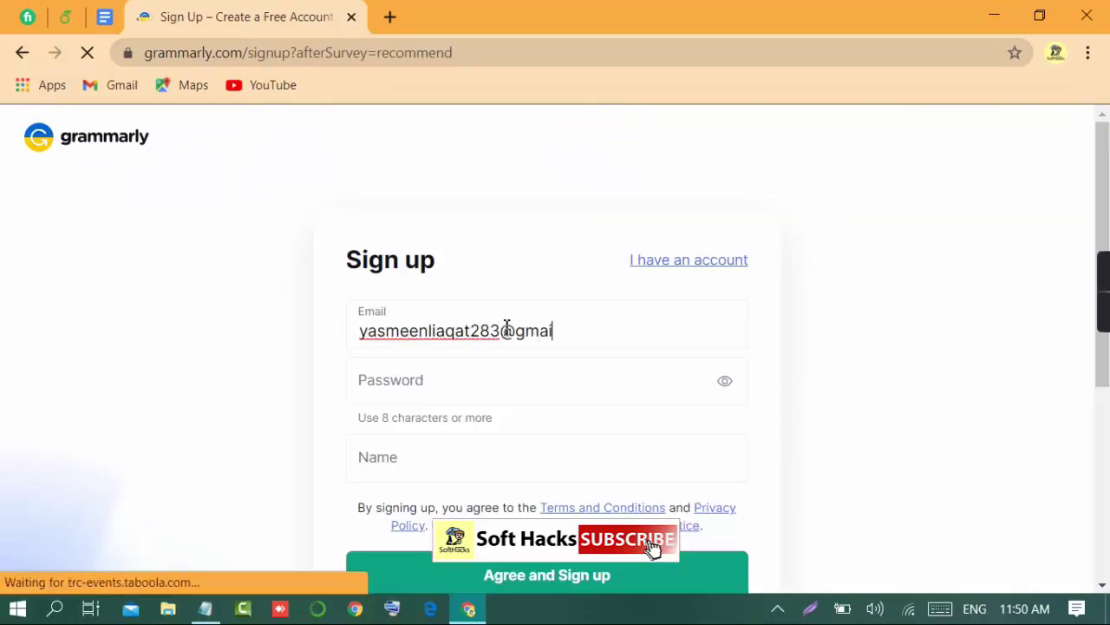
click(351, 387)
scroll(338, 364, down, 1)
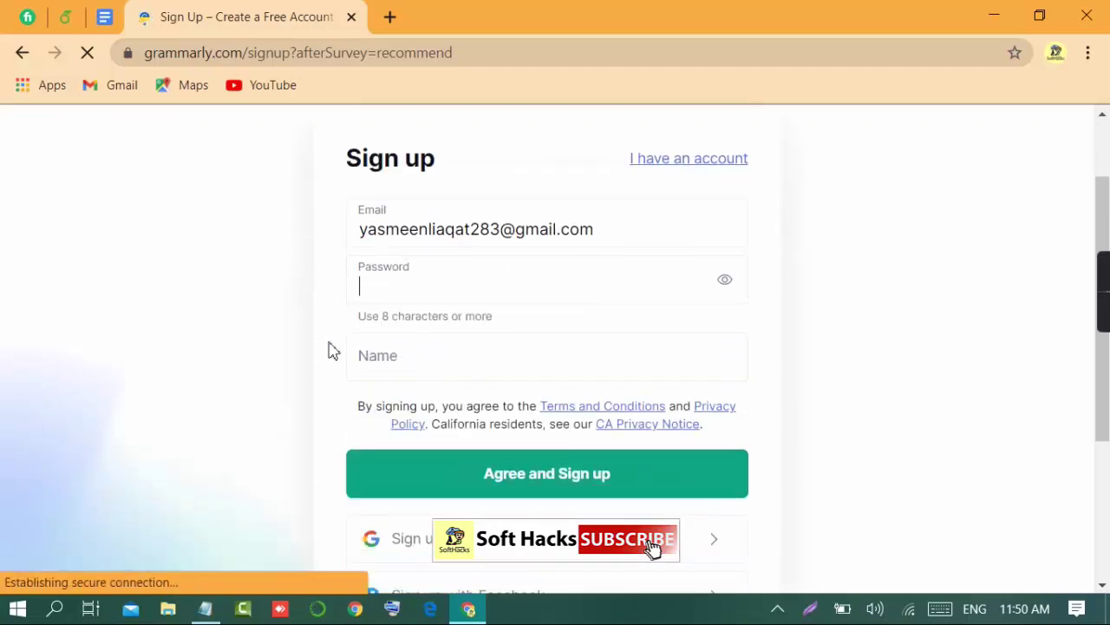
text(*****************)
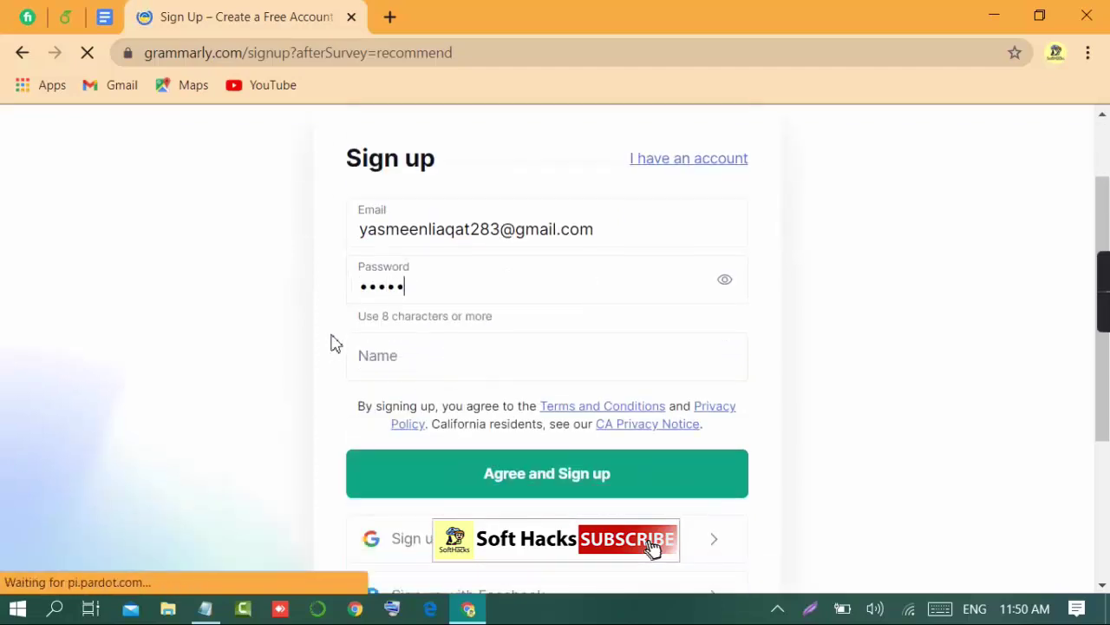
click(424, 336)
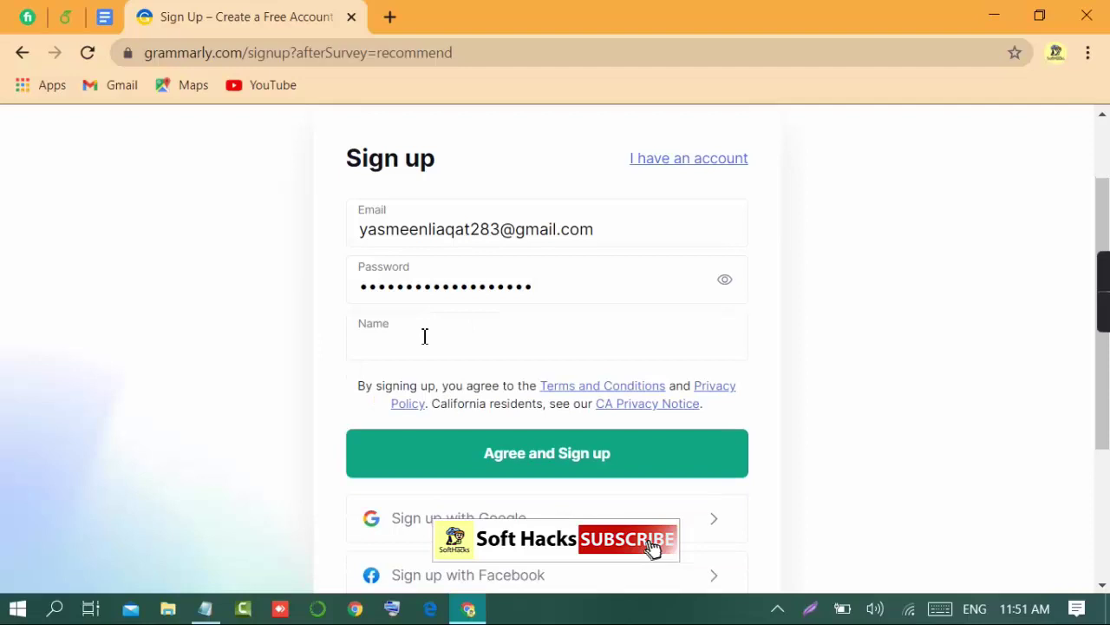
text(Soft Hacks)
Submit the sign-up and enter the 6-digit e-mail verification code.
click(499, 466)
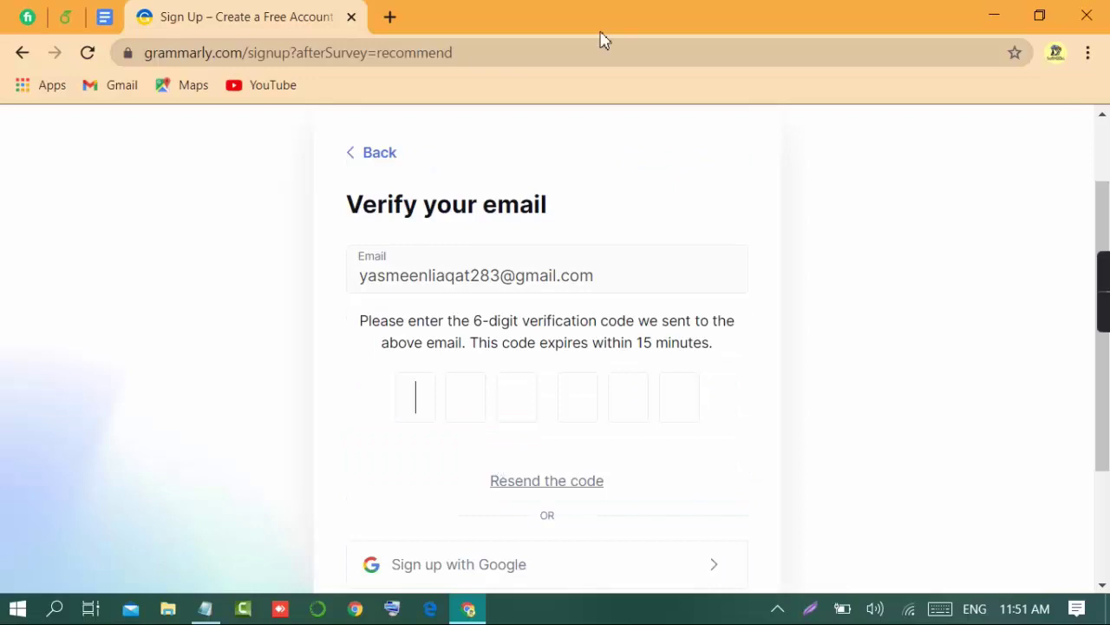
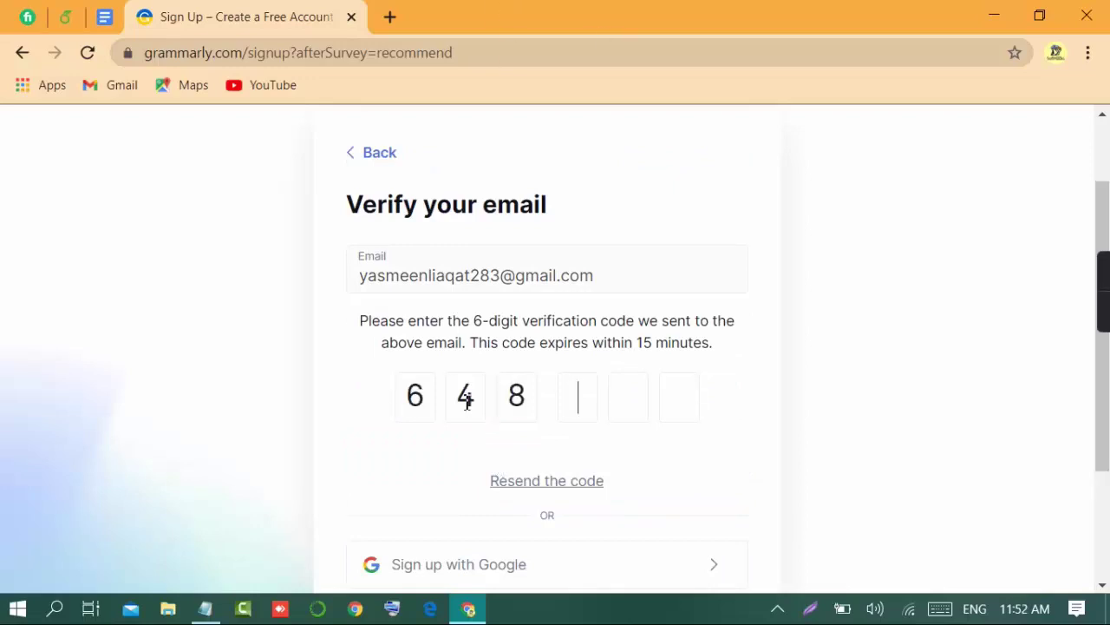
scroll(424, 397, down, 1)
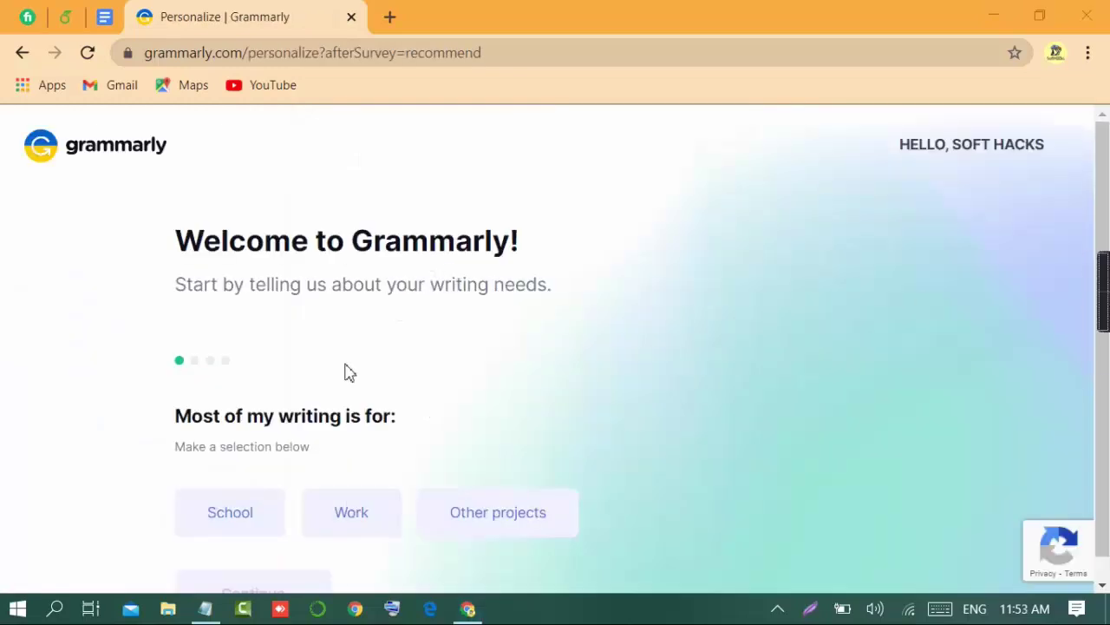
Answer the survey: writing for Work, IT function, 21-50 employees, Director role.
scroll(330, 433, down, 1)
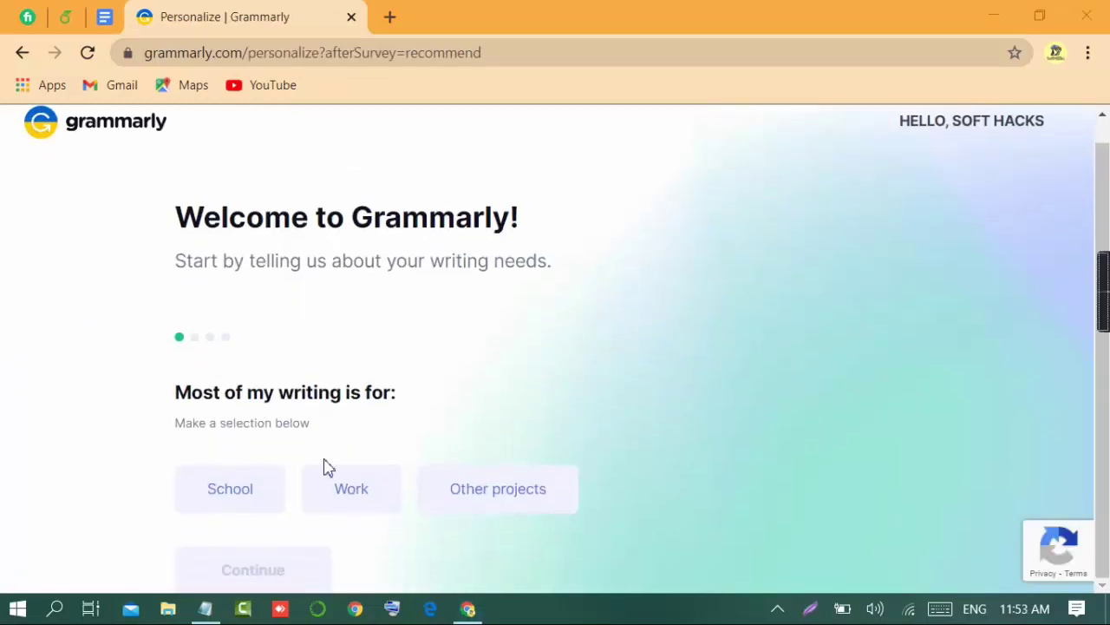
click(371, 496)
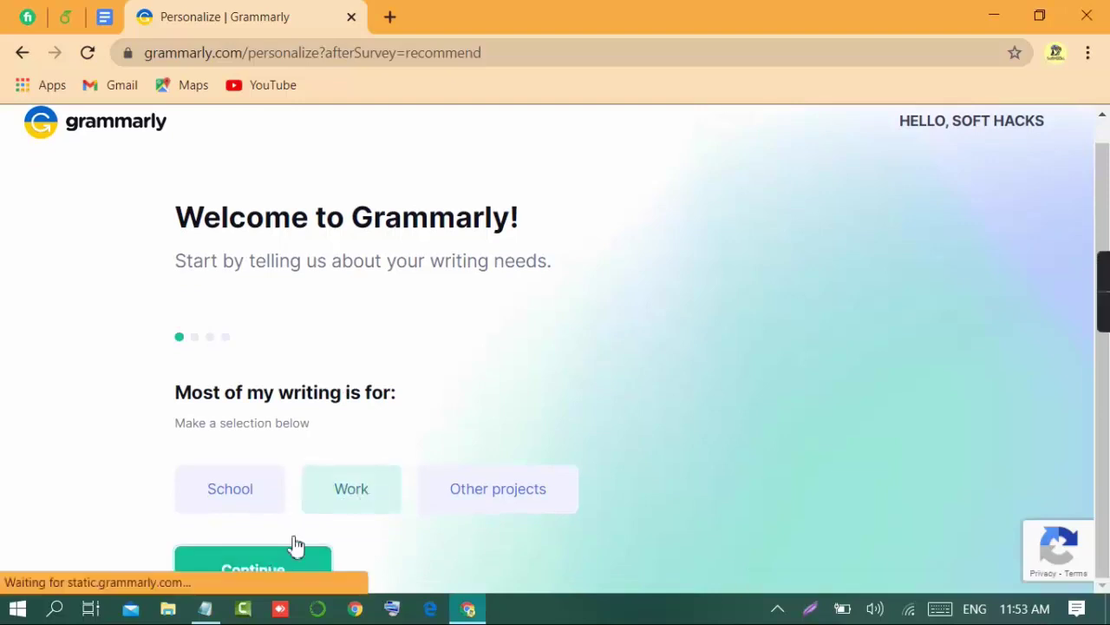
click(295, 547)
click(235, 394)
click(238, 191)
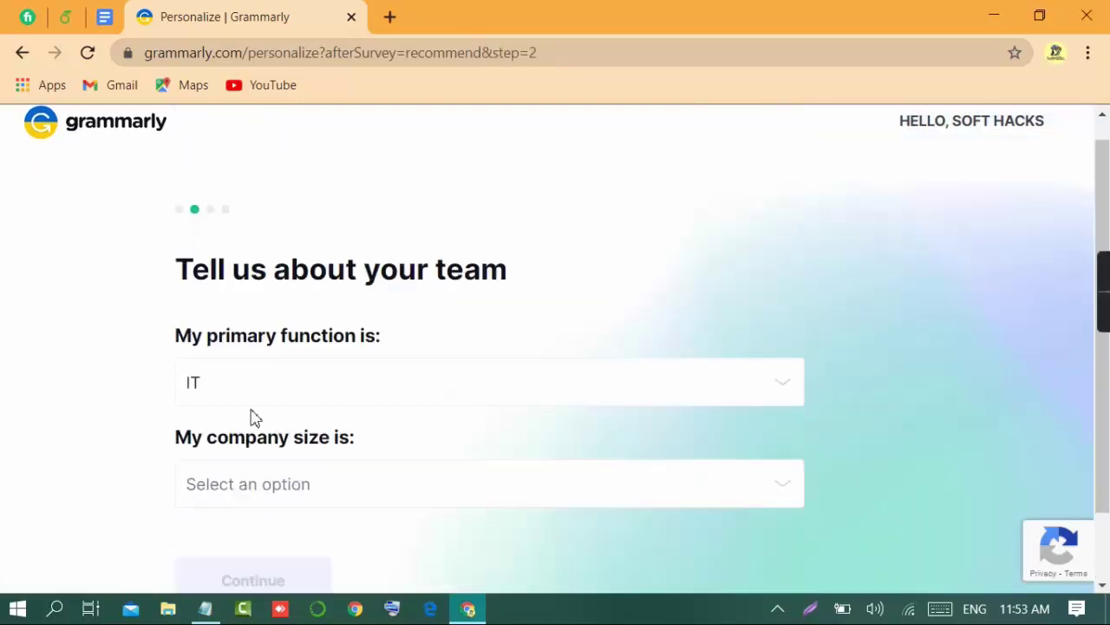
scroll(252, 417, down, 1)
click(248, 399)
click(243, 168)
scroll(282, 441, down, 1)
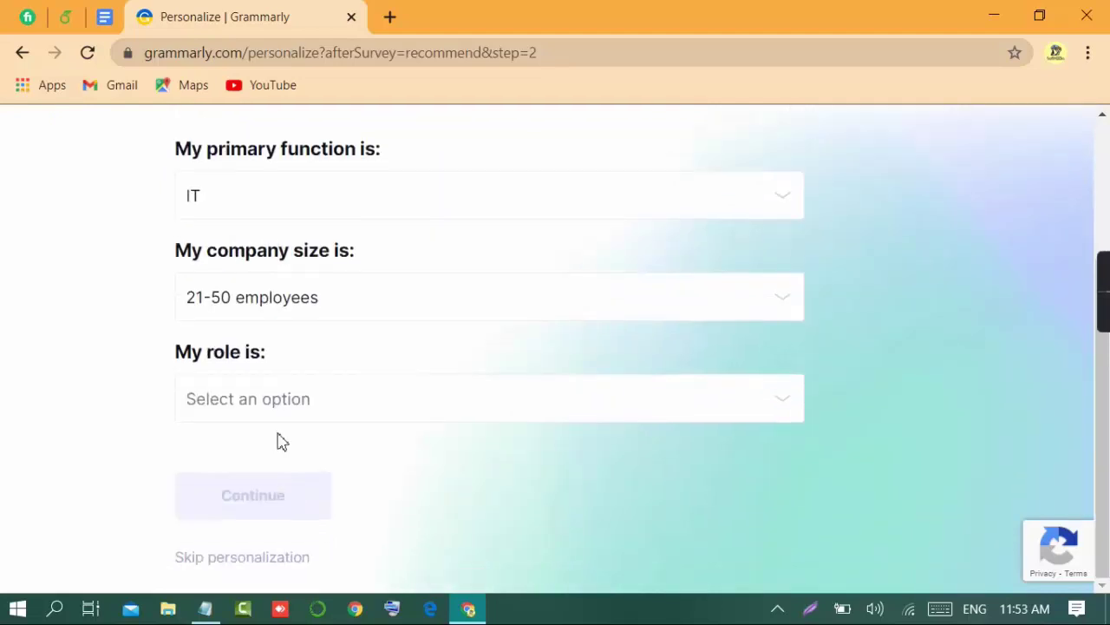
click(282, 401)
click(233, 309)
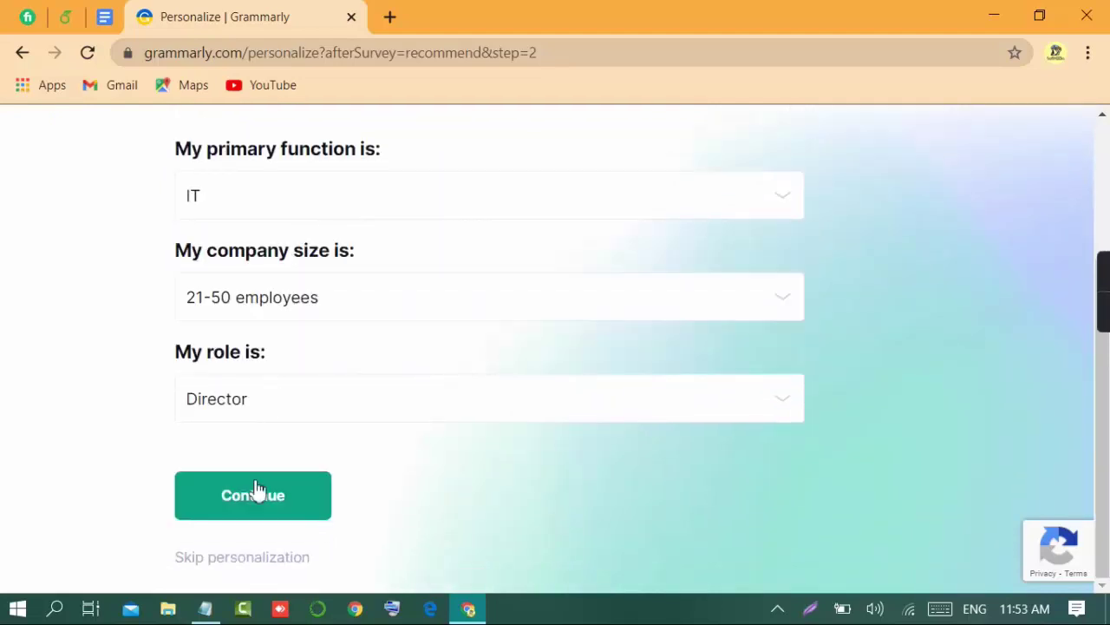
click(258, 495)
Choose long-form and correctness goals, then select Gmail, Google Docs, Word and LinkedIn as apps.
click(324, 245)
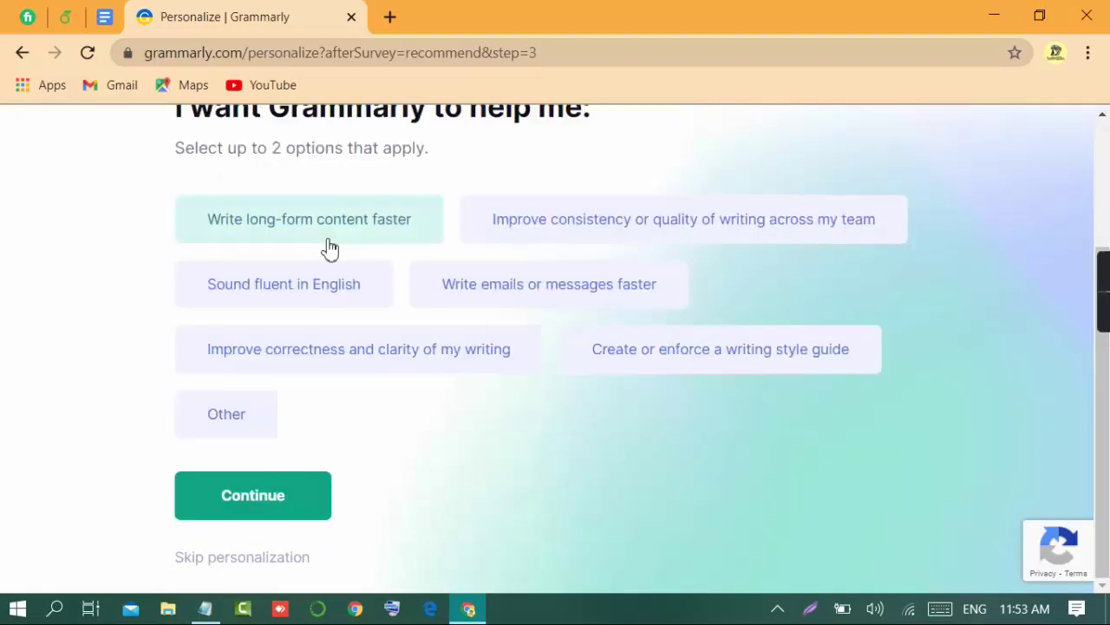
click(292, 363)
click(273, 499)
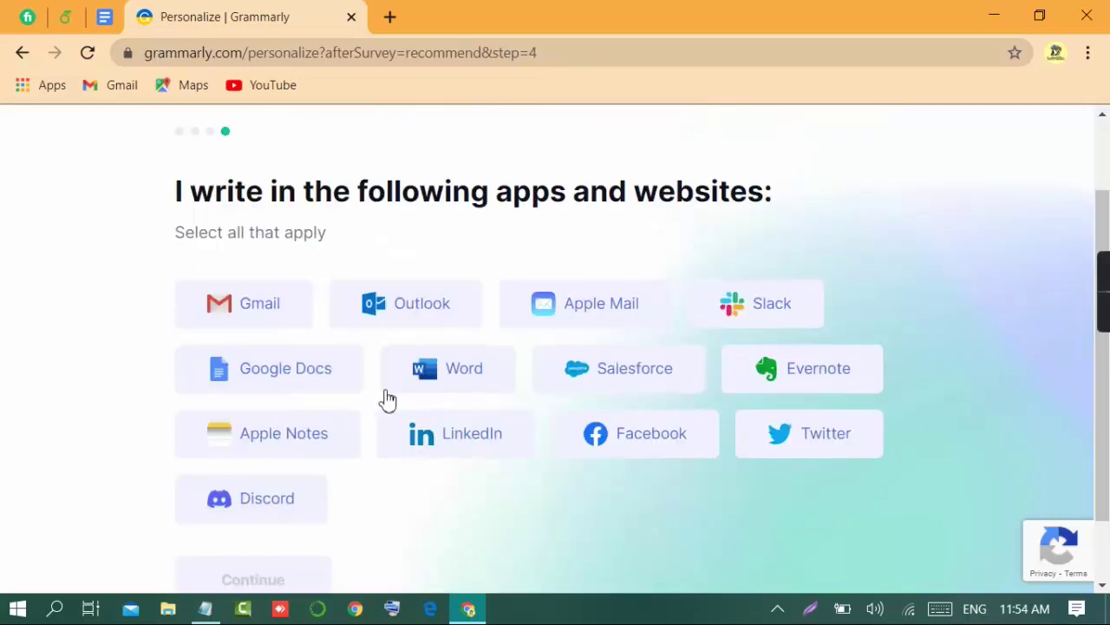
scroll(364, 373, down, 1)
click(274, 226)
click(292, 306)
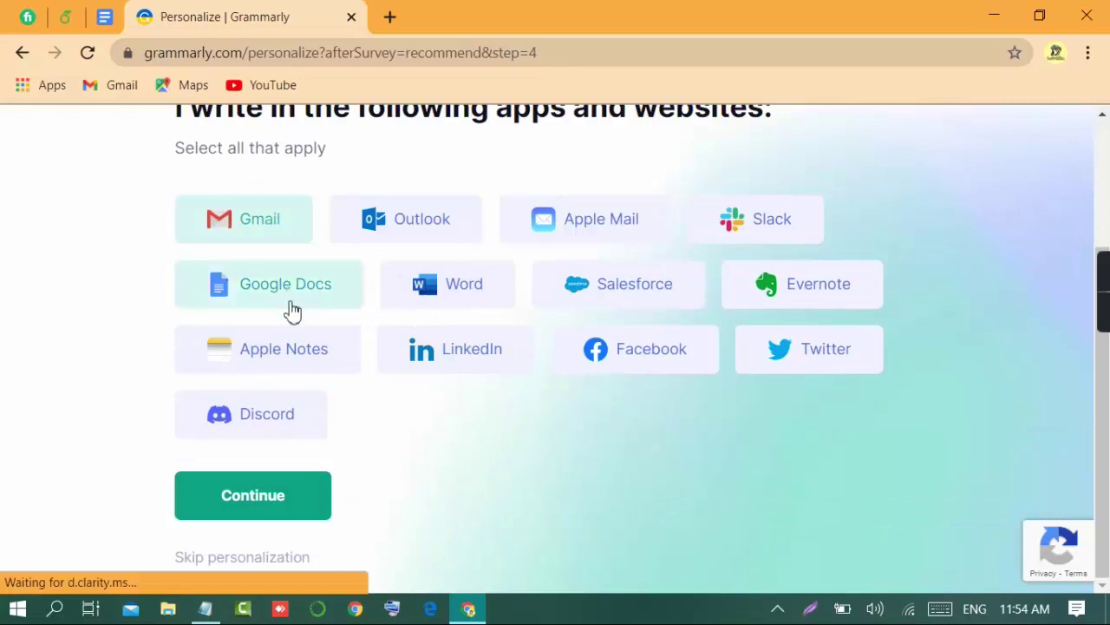
click(449, 289)
click(785, 365)
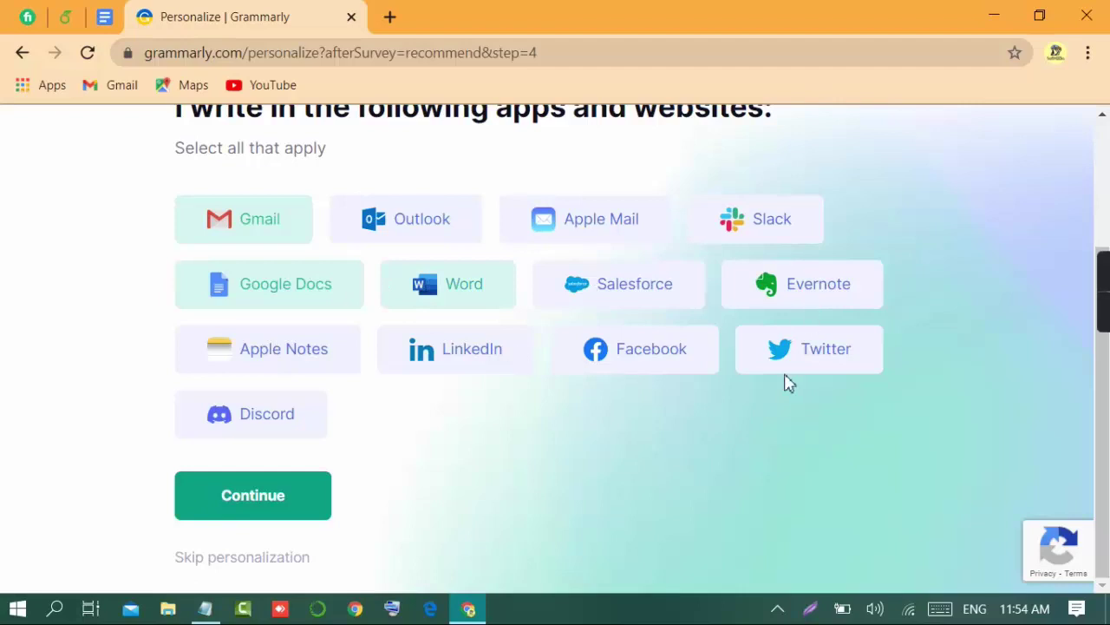
click(657, 365)
Submit the app choices and reveal 'Other ways to use Grammarly' beside the Windows download.
click(269, 490)
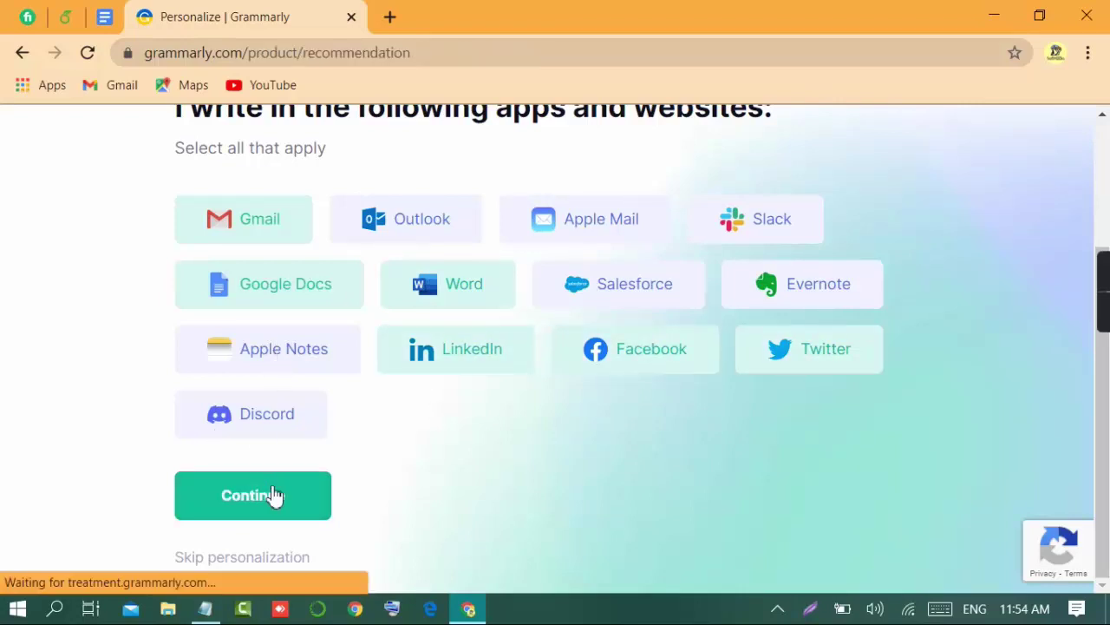
scroll(543, 461, down, 4)
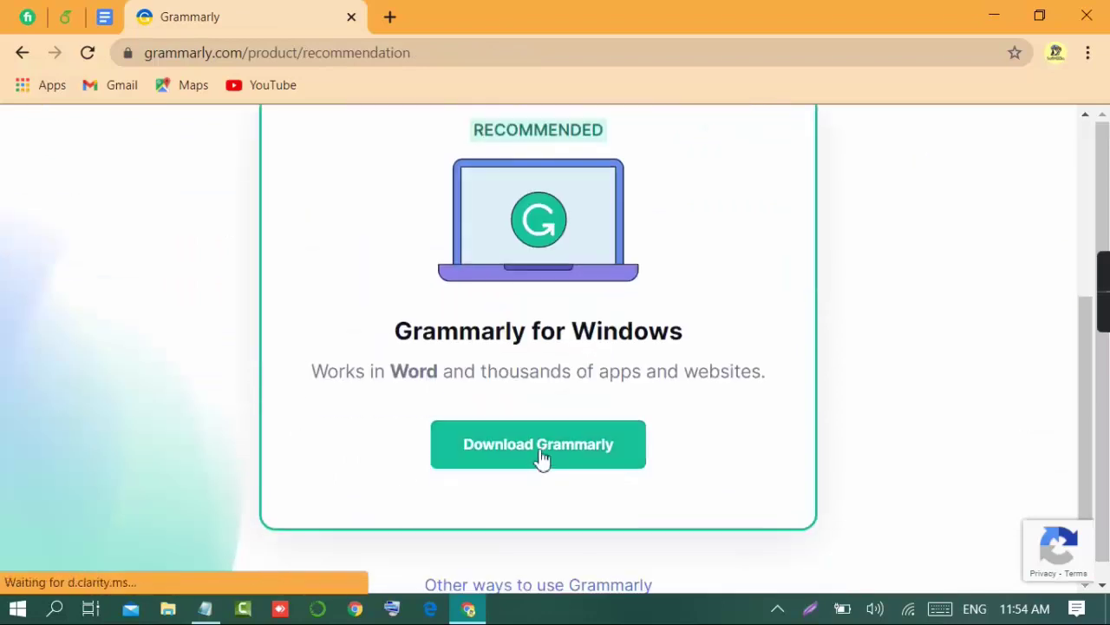
scroll(533, 463, up, 2)
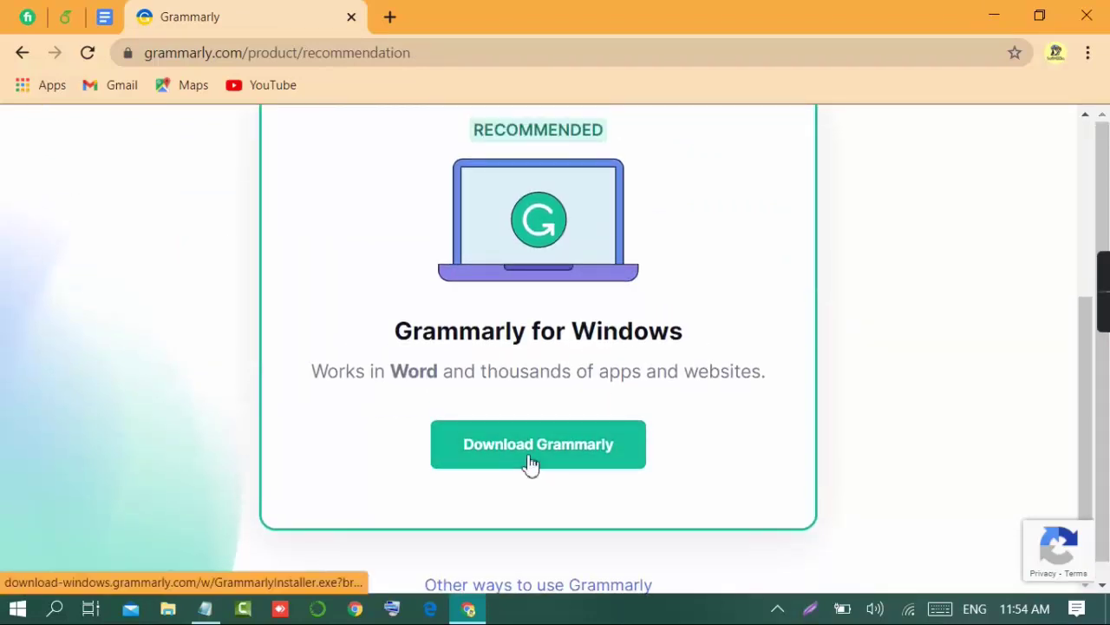
scroll(529, 483, up, 2)
scroll(481, 353, down, 4)
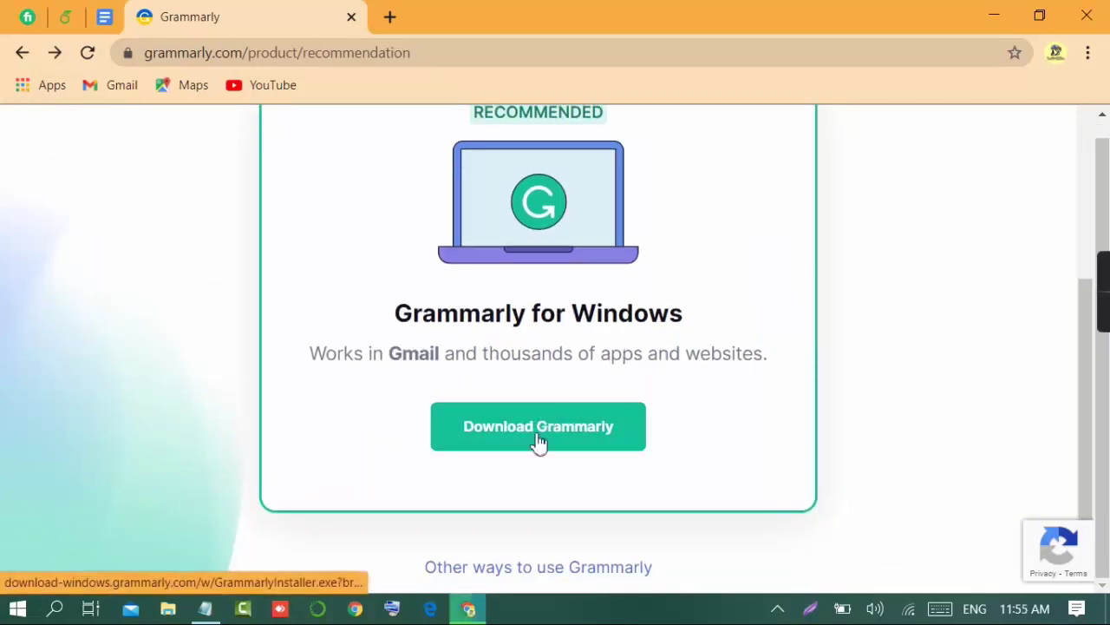
click(550, 573)
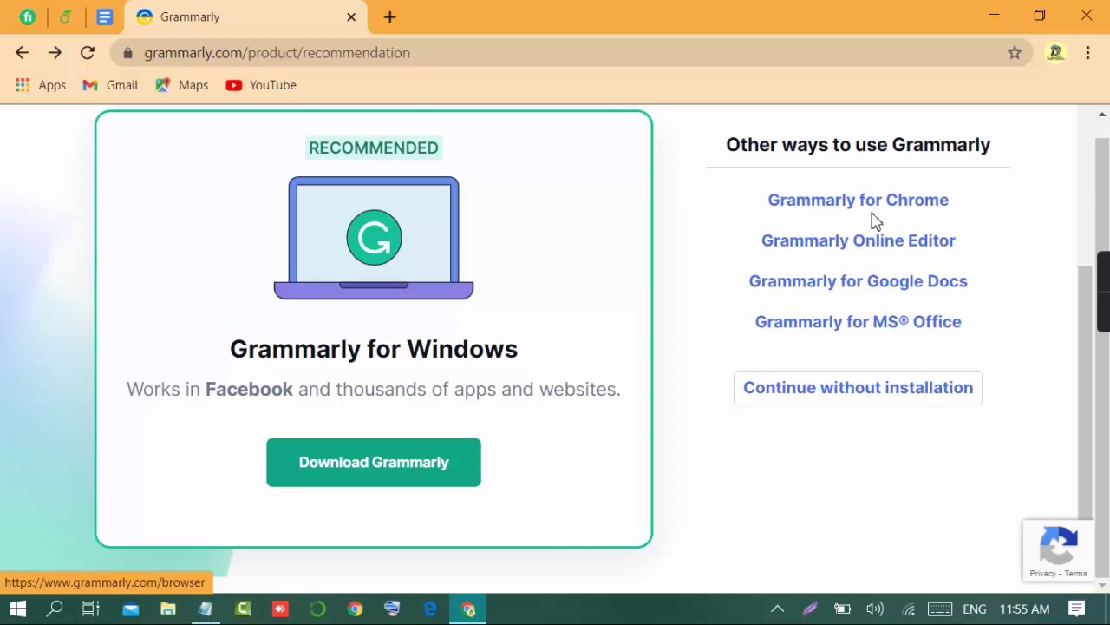
Open the Grammarly for Chrome page and start the free 'Install now' extension install.
click(871, 213)
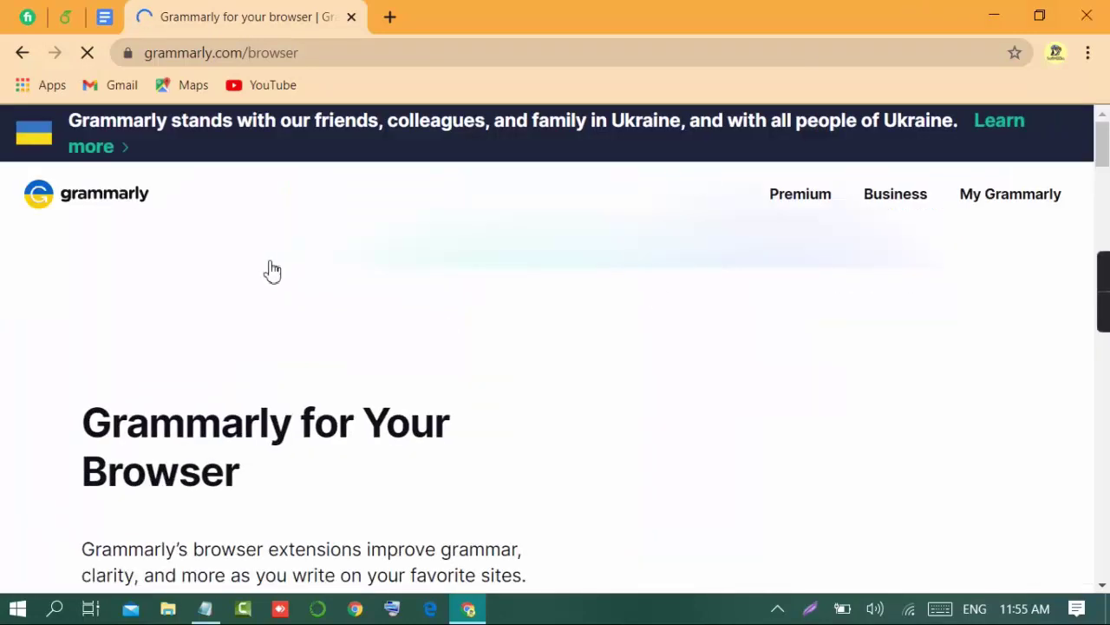
scroll(273, 347, down, 1)
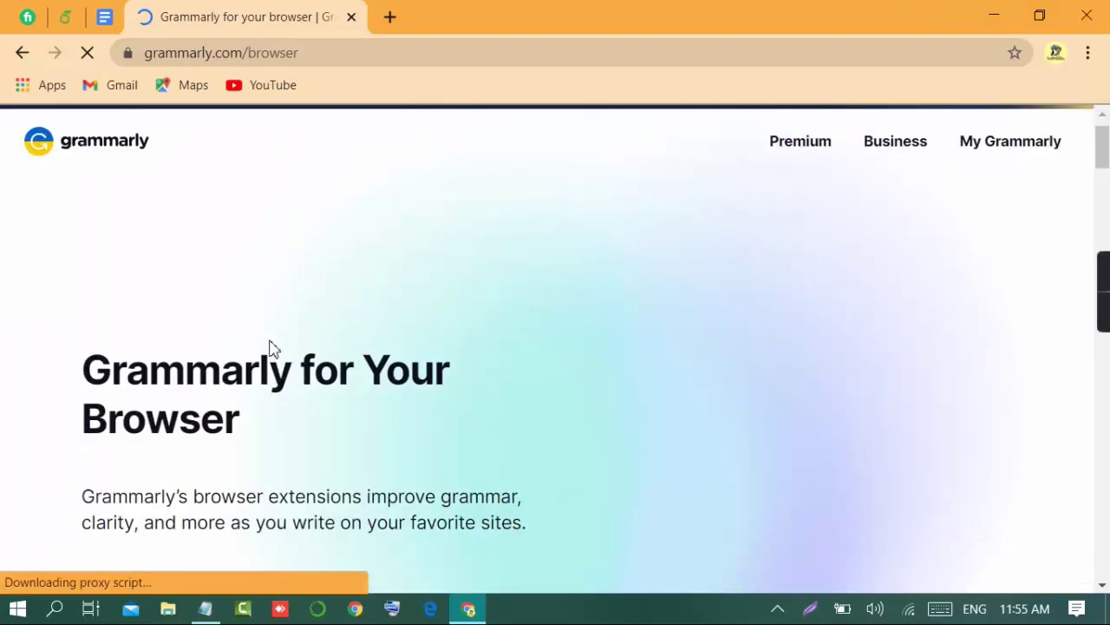
scroll(130, 348, down, 3)
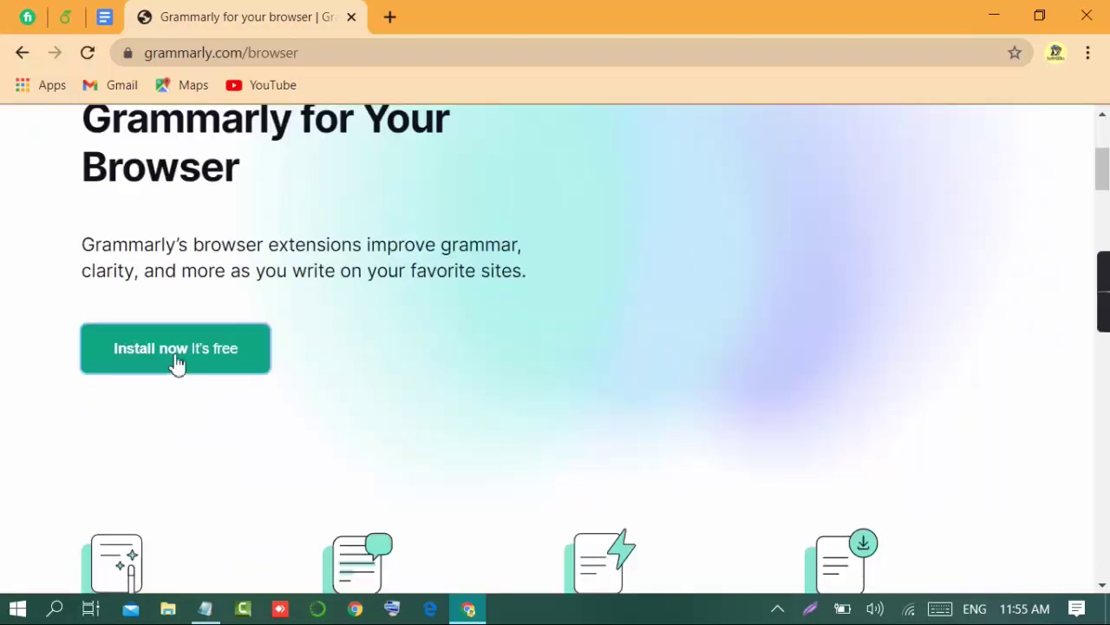
click(176, 349)
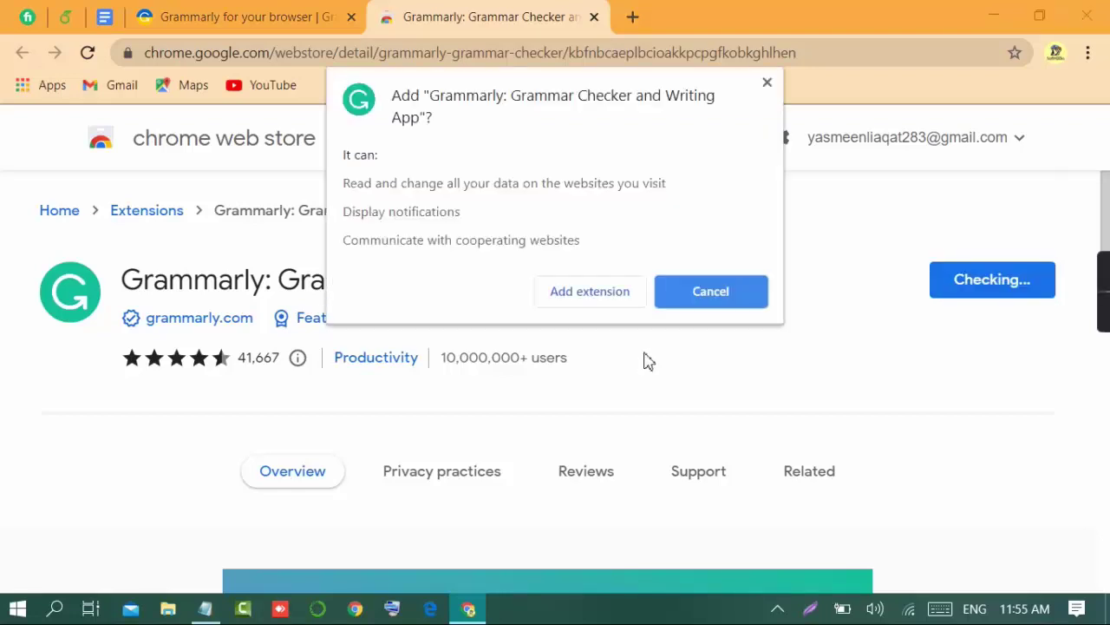
Confirm 'Add extension' to install Grammarly: Grammar Checker and Writing App in Chrome.
click(586, 294)
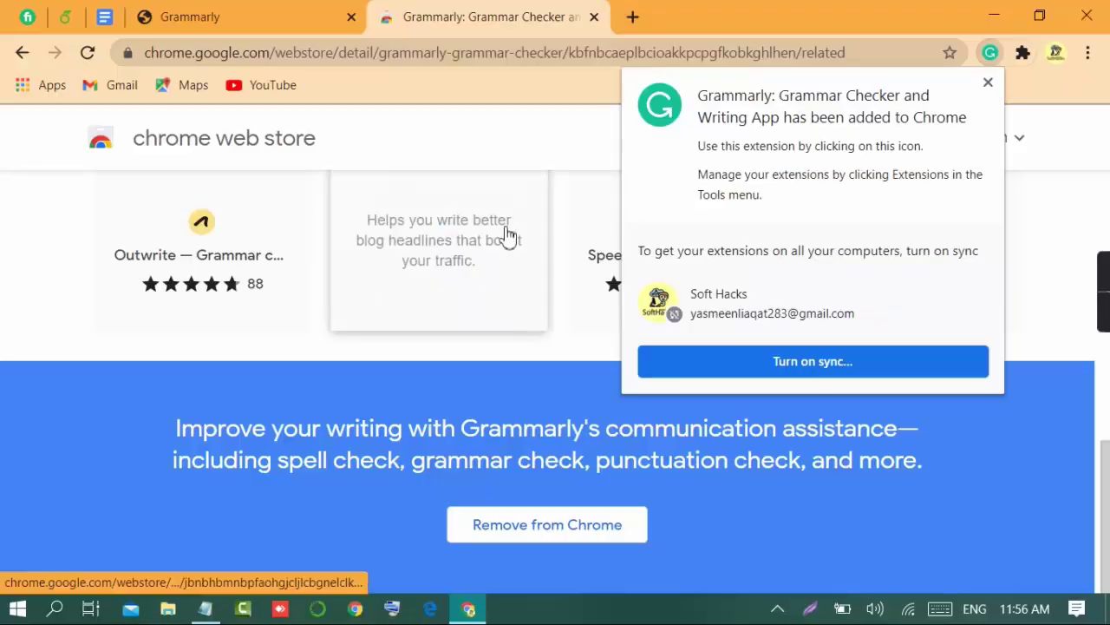
scroll(508, 251, up, 5)
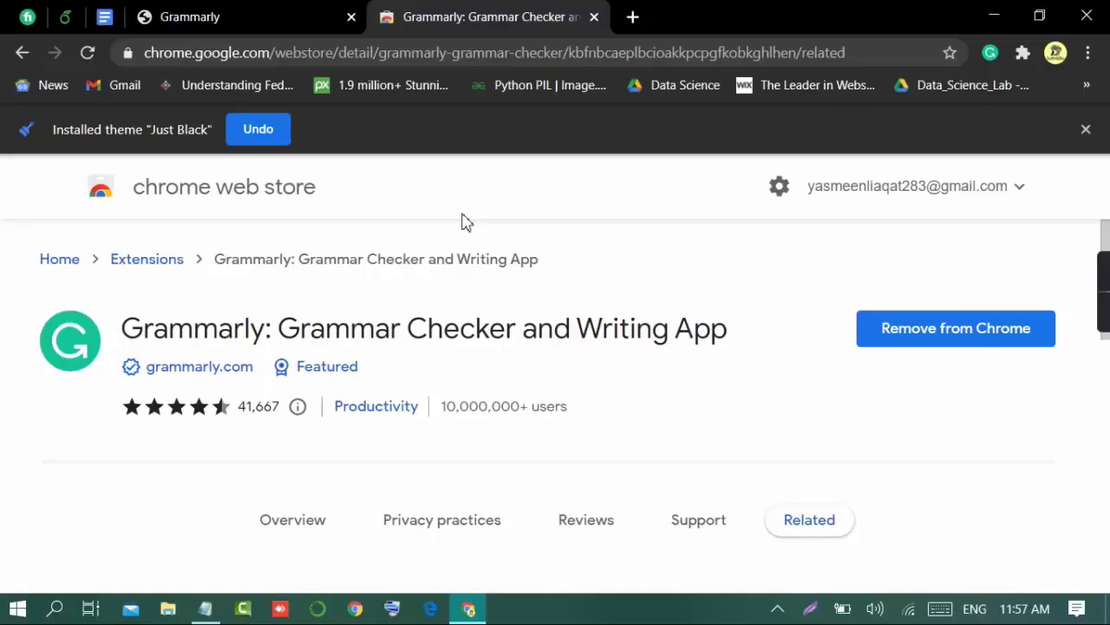
Check the '2-Microsoft Word' item in the Notepad outline, then return to the Google Docs document.
click(205, 608)
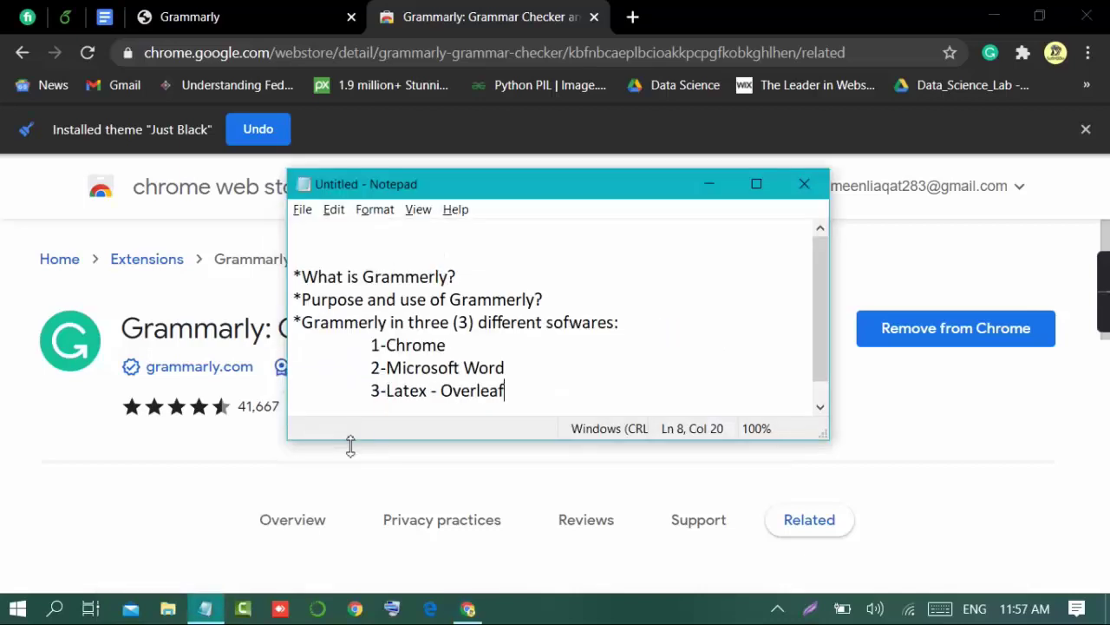
drag(376, 372, 527, 374)
click(537, 372)
click(719, 176)
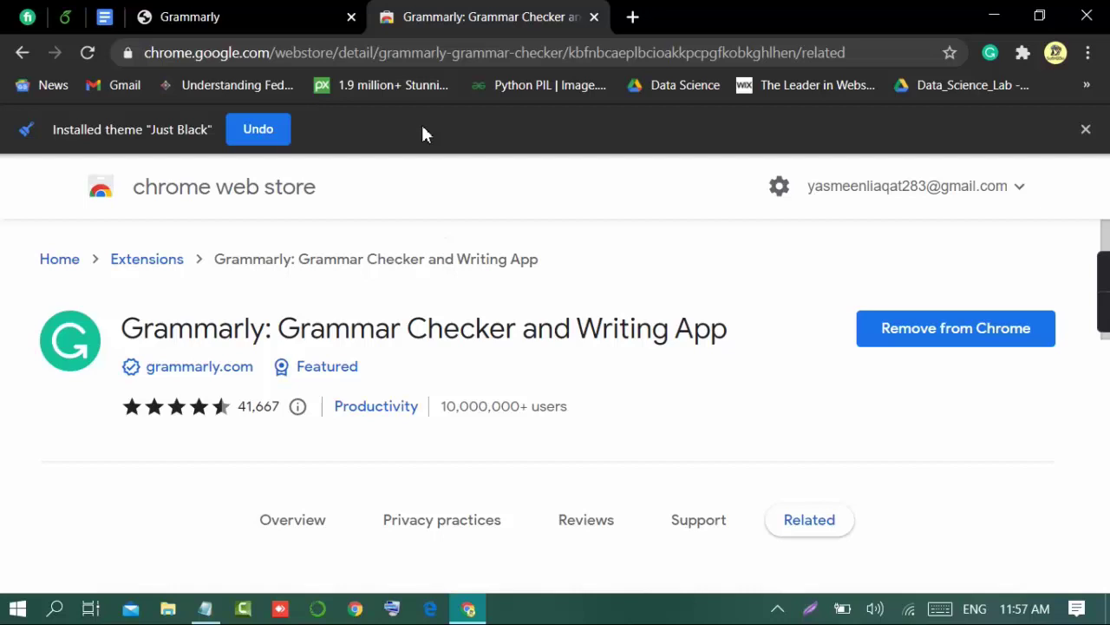
click(105, 17)
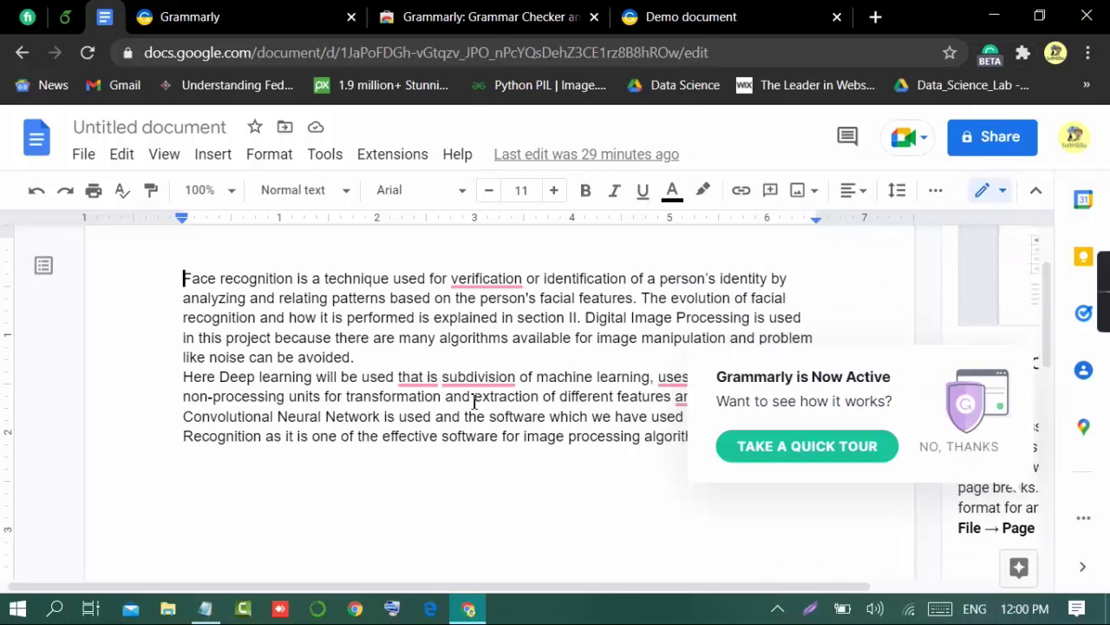
Apply Grammarly's suggestion so the sentence reads 'used for the verification or identification'.
key(shift+Down)
key(shift+Down)
key(shift+Down)
key(shift+Down)
key(shift+Down)
key(shift+Down)
key(shift+Down)
click(444, 416)
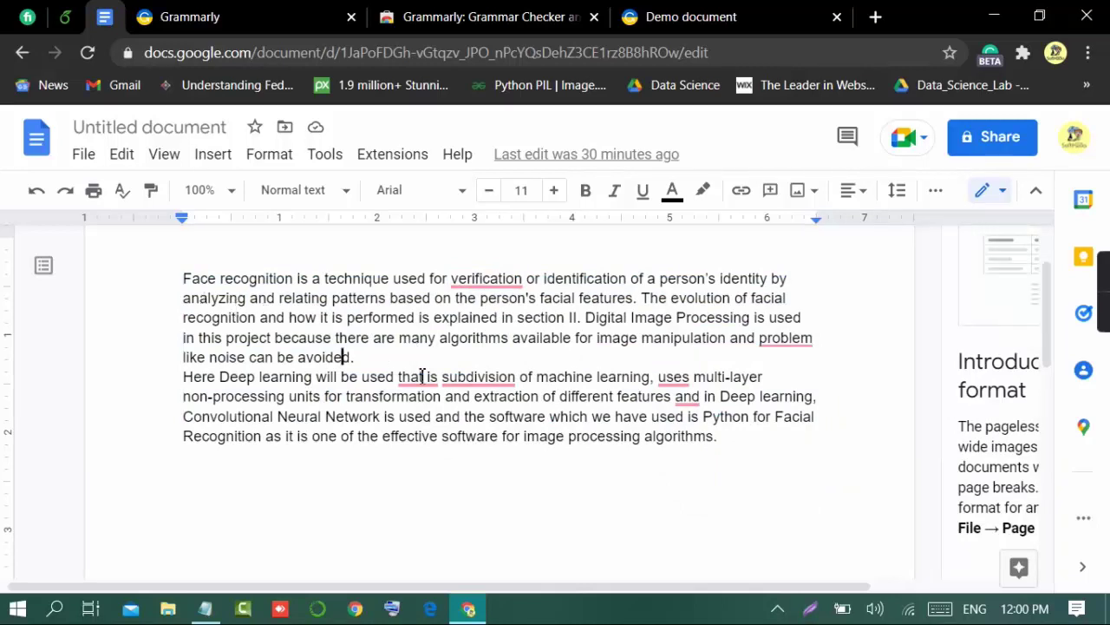
mouse_move(420, 379)
mouse_move(483, 276)
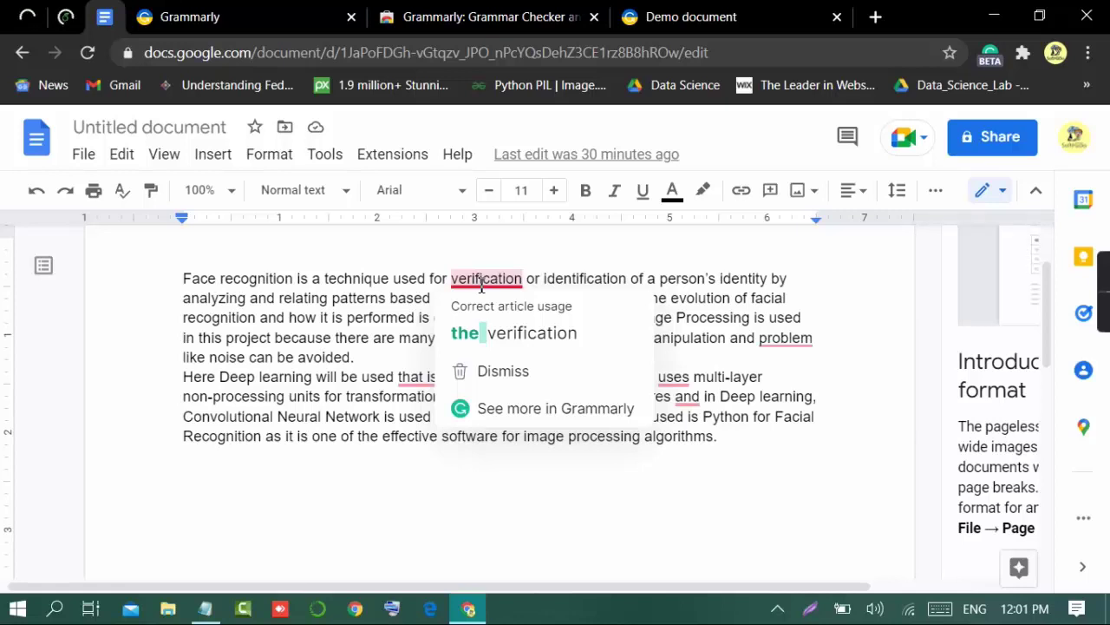
click(514, 335)
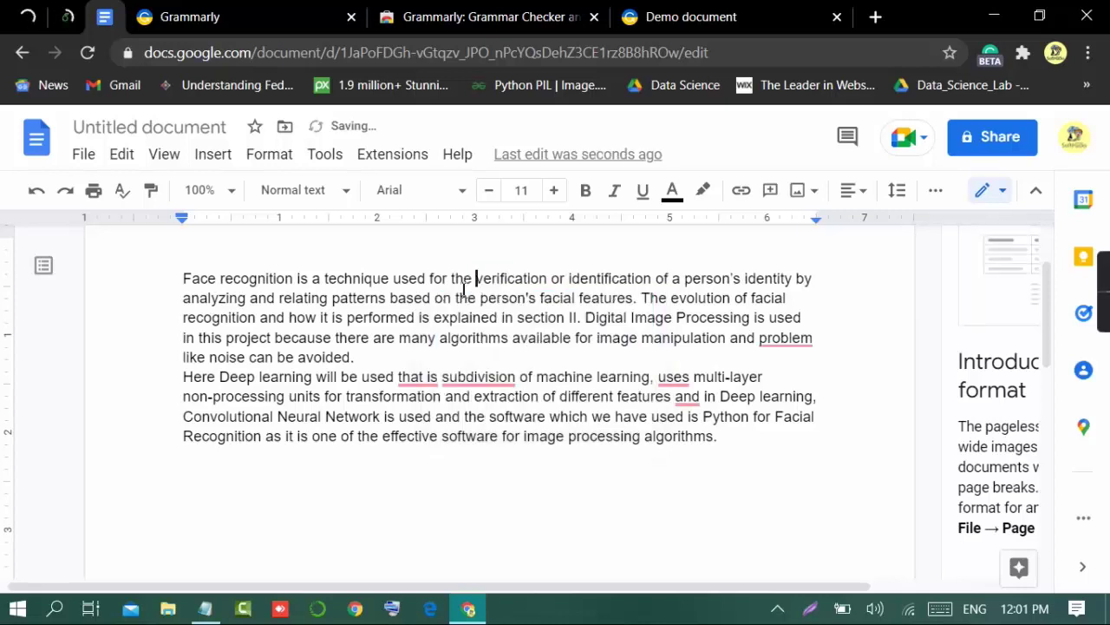
click(468, 338)
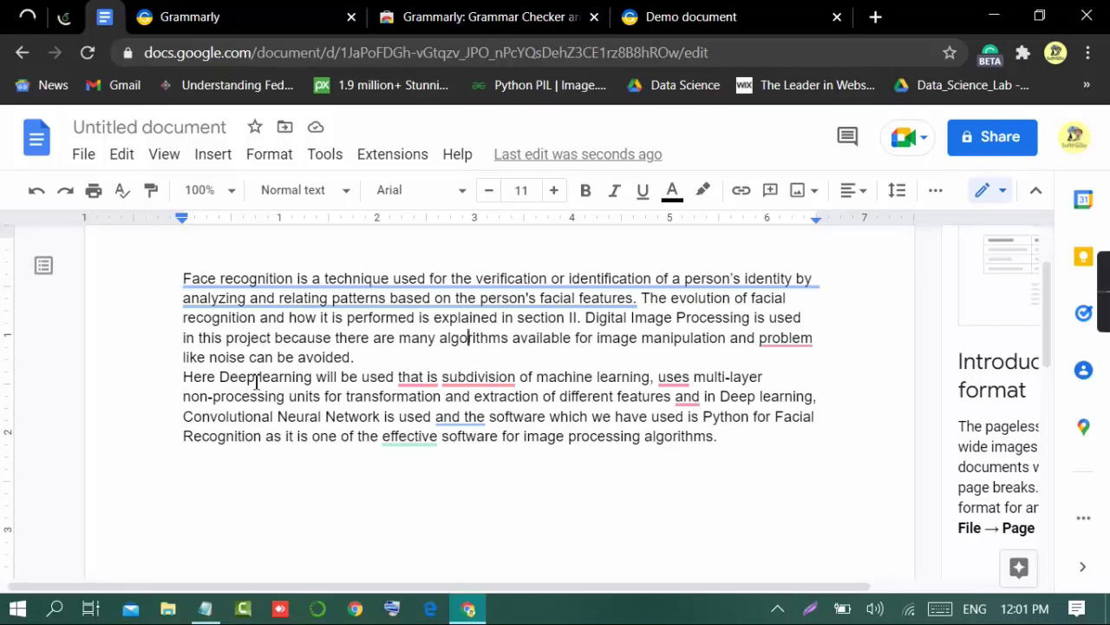
Apply Grammarly's fixes for 'which is', 'a subdivision', 'the problem' and 'that uses'.
click(421, 380)
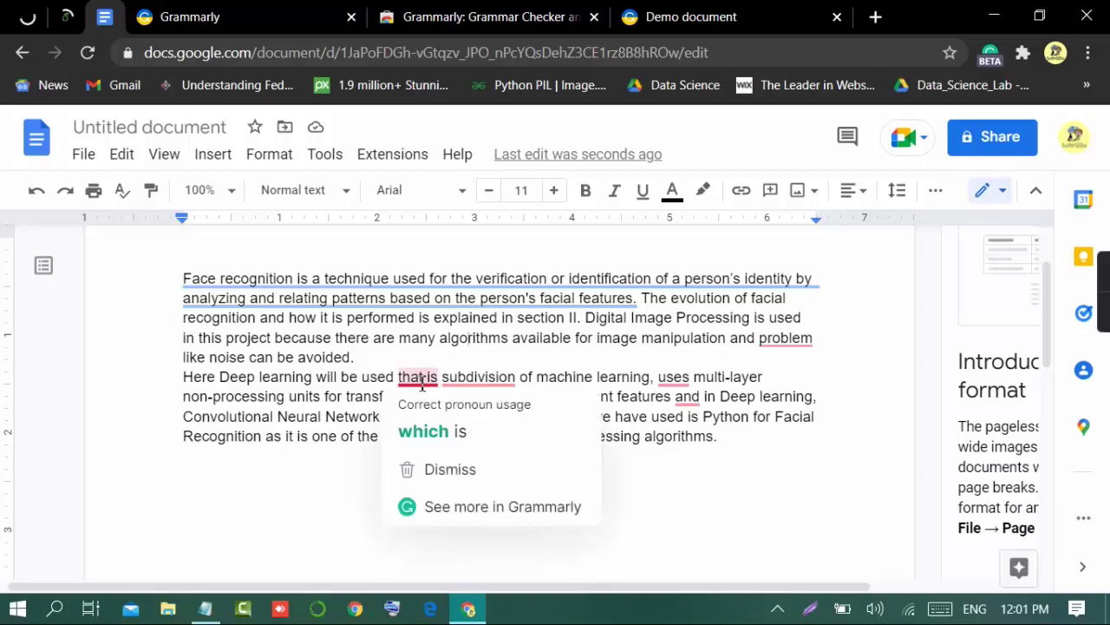
click(433, 428)
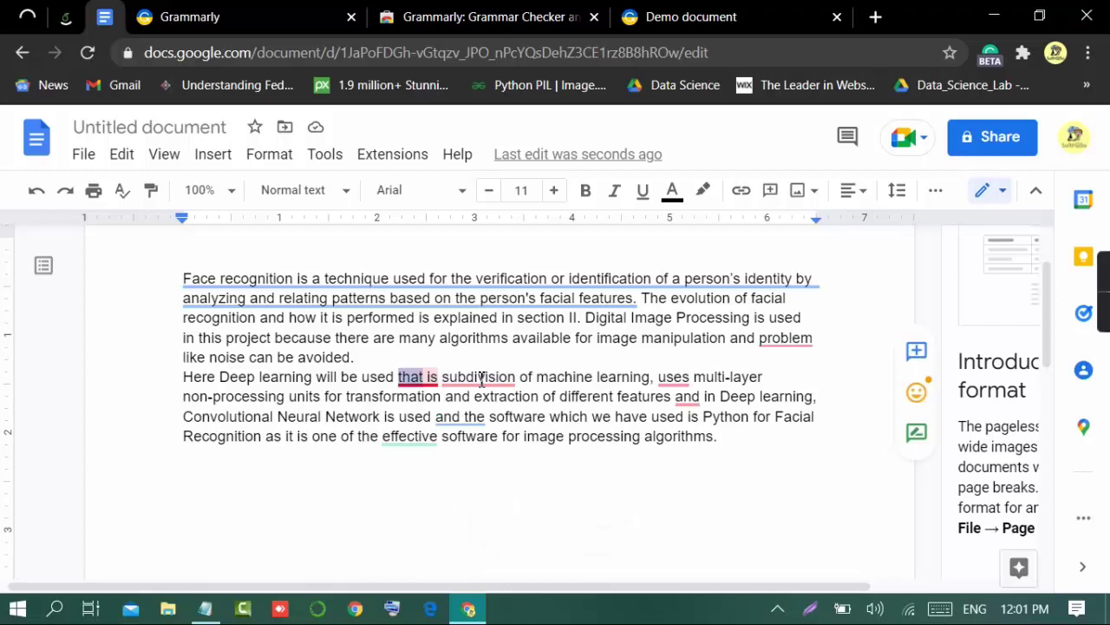
click(481, 378)
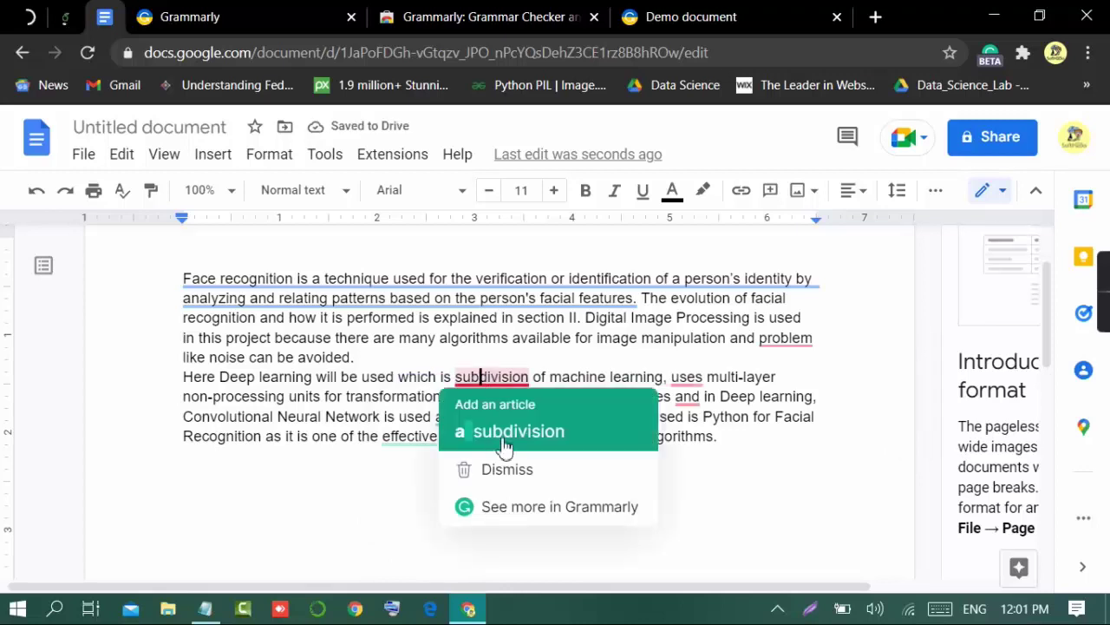
click(505, 438)
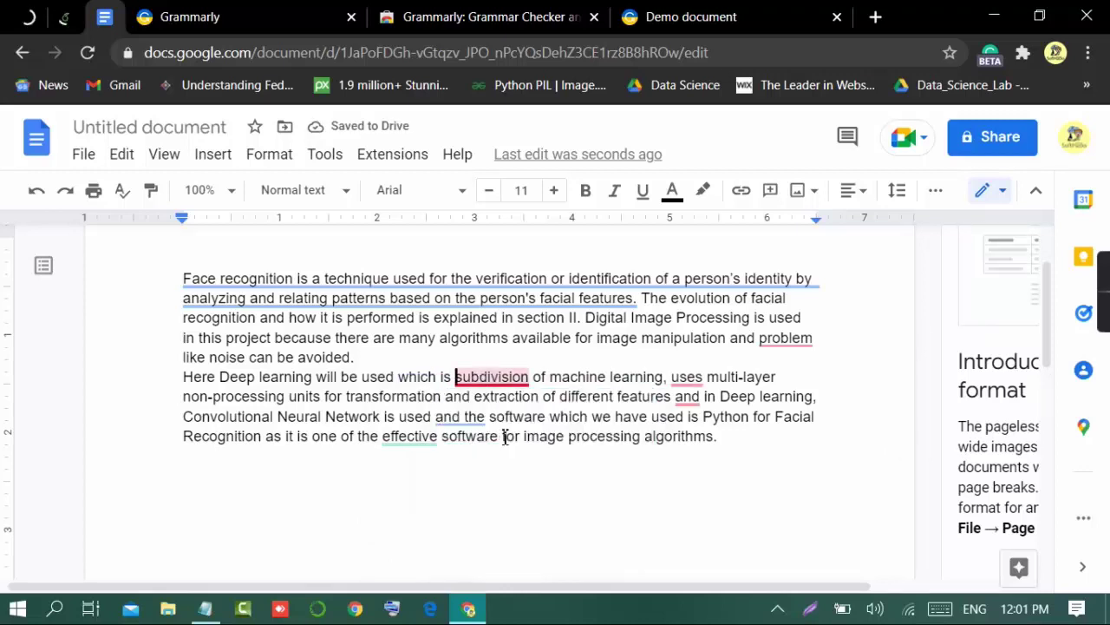
click(784, 345)
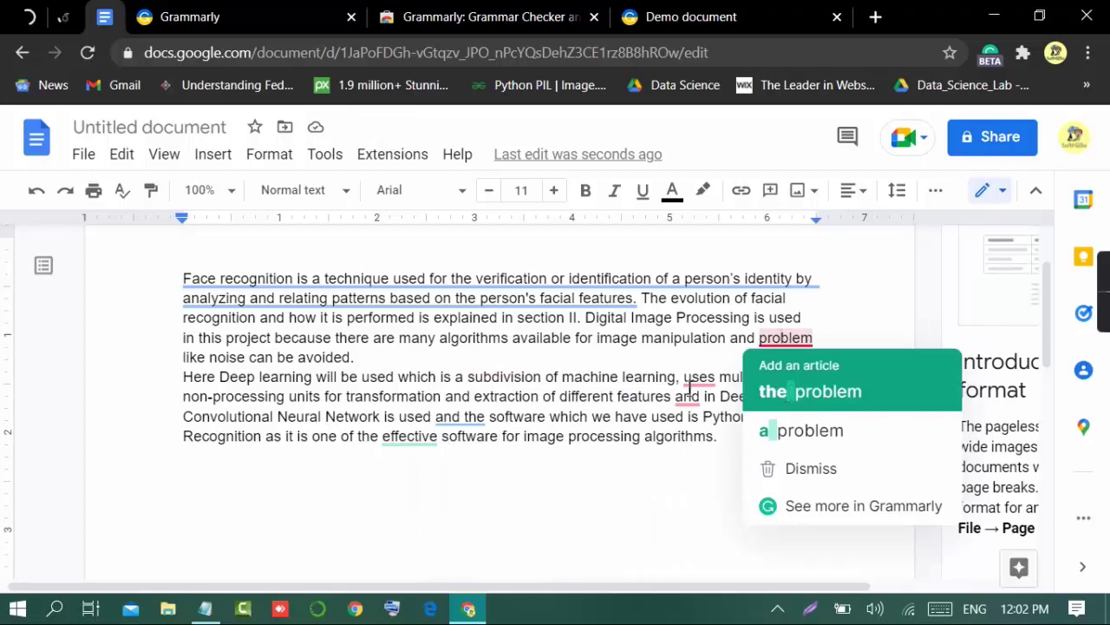
click(704, 379)
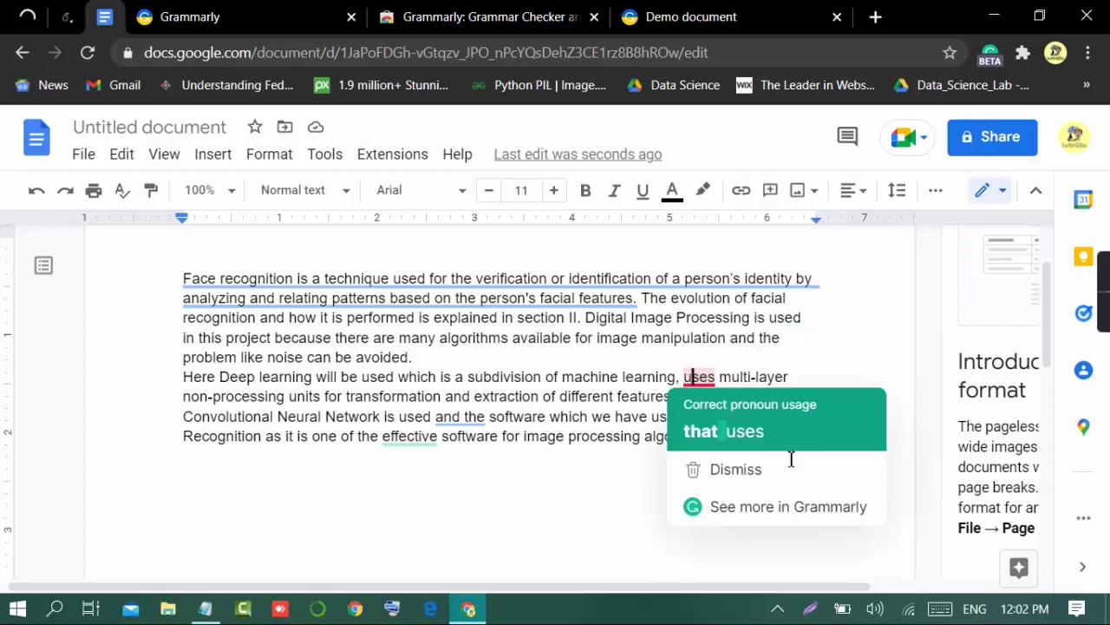
text(that)
click(771, 398)
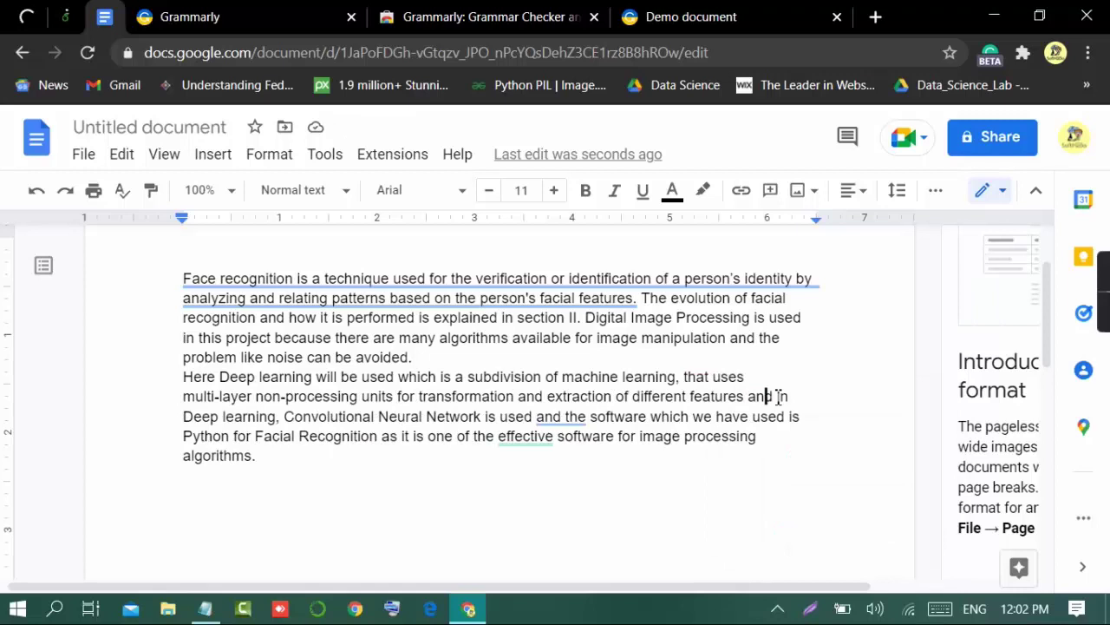
key(BackSpace)
key(BackSpace)
key(BackSpace)
key(BackSpace)
key(BackSpace)
key(BackSpace)
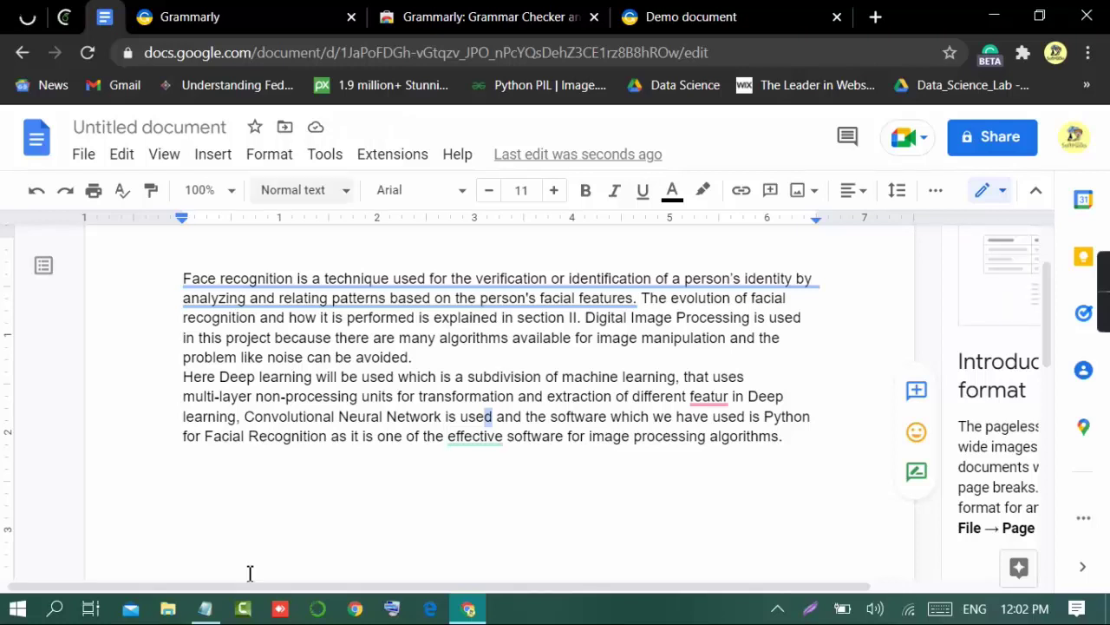
Bring up the Notepad outline and highlight the 'Latex - Overleaf' item.
click(206, 608)
click(427, 391)
drag(528, 396, 376, 390)
click(410, 390)
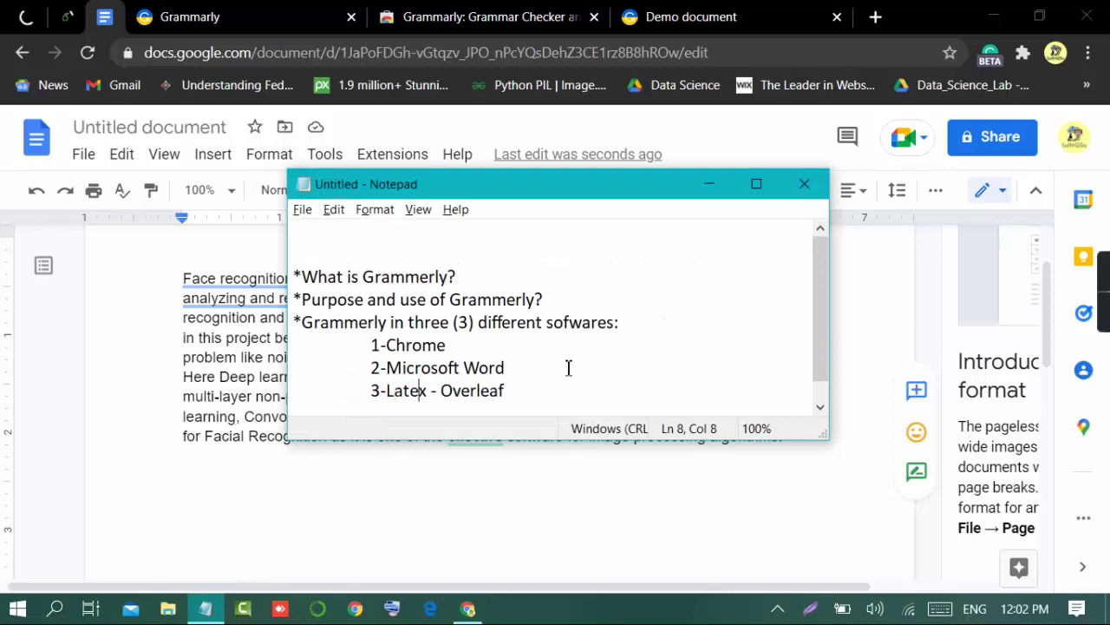
Minimize the Notepad notes and bring up the Overleaf project list in Chrome.
click(706, 193)
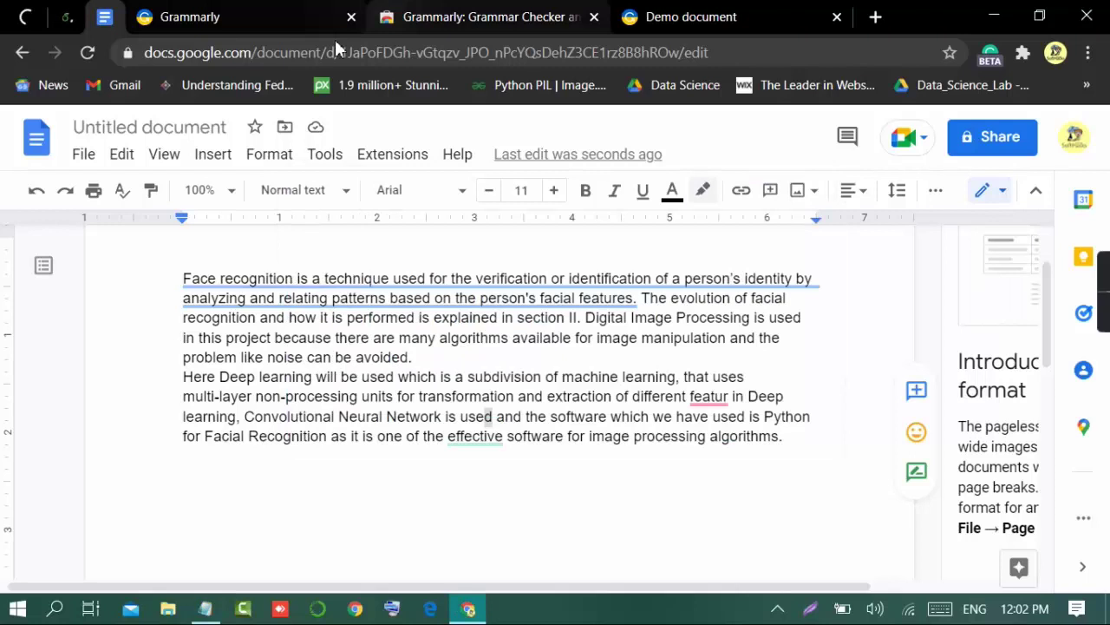
click(73, 13)
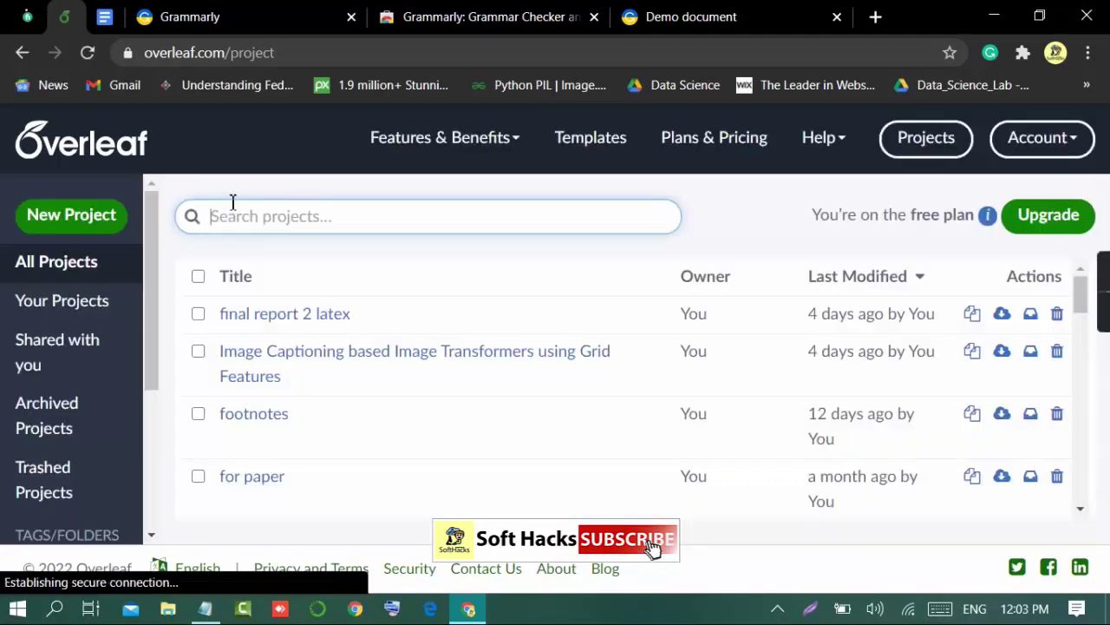
Scroll the Overleaf All Projects list to the bottom to reach the oldest projects.
scroll(474, 405, down, 5)
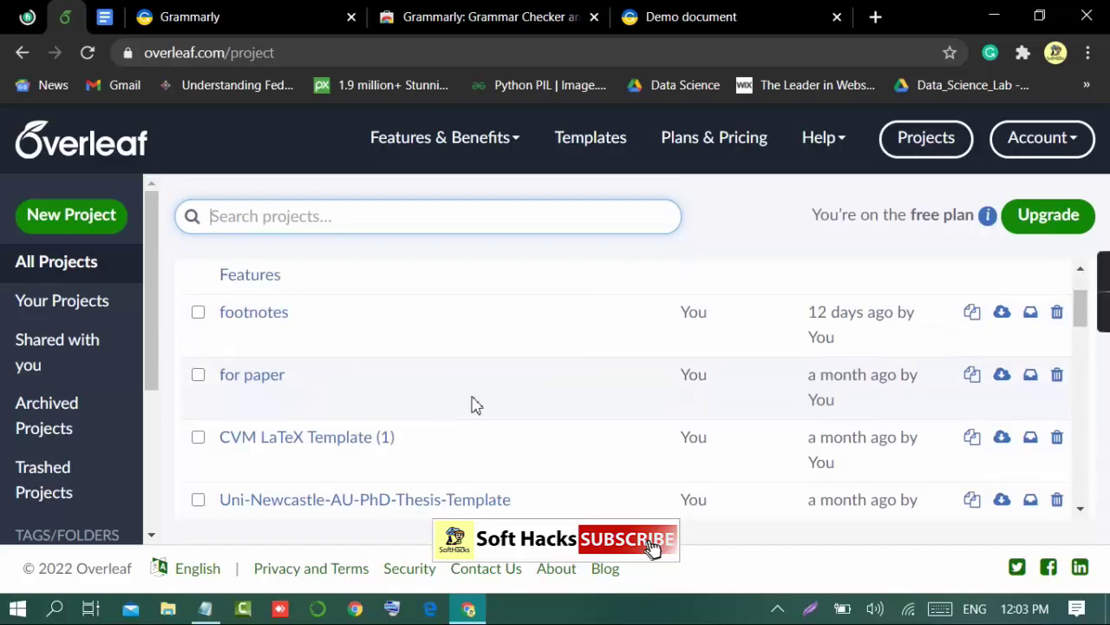
scroll(474, 404, down, 8)
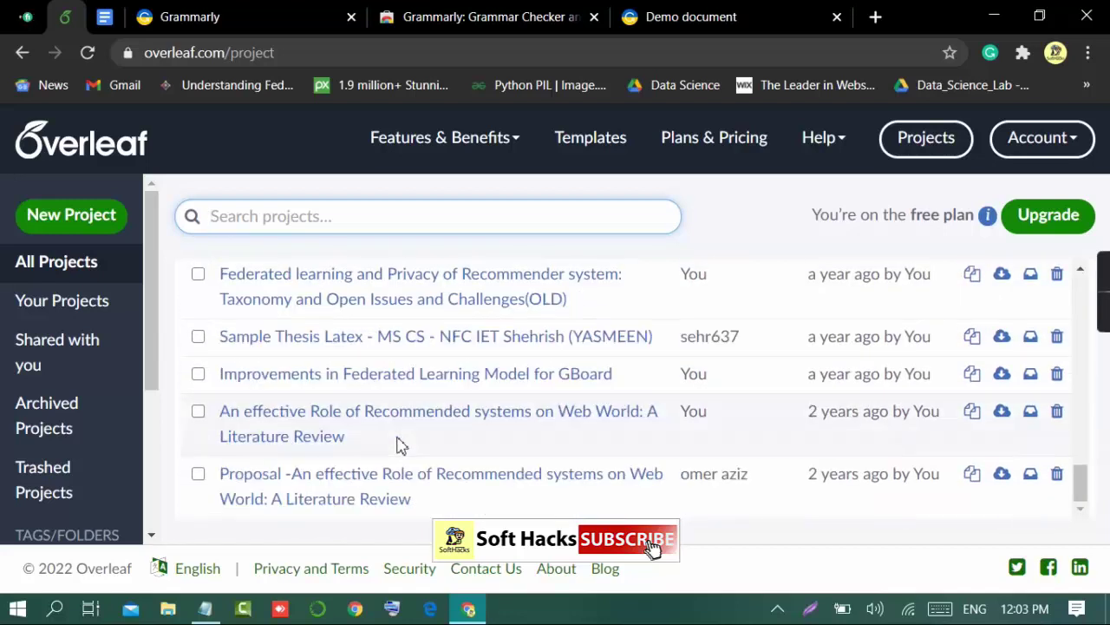
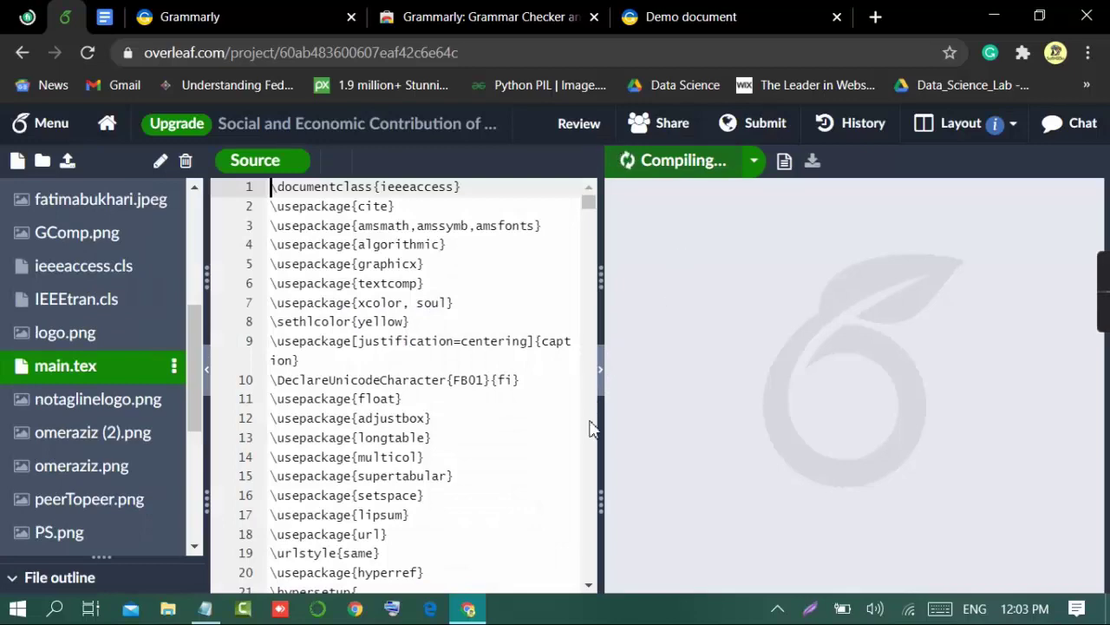
Place the cursor in the abstract source and let the paper compile into the PDF preview.
scroll(341, 419, down, 5)
scroll(342, 419, down, 2)
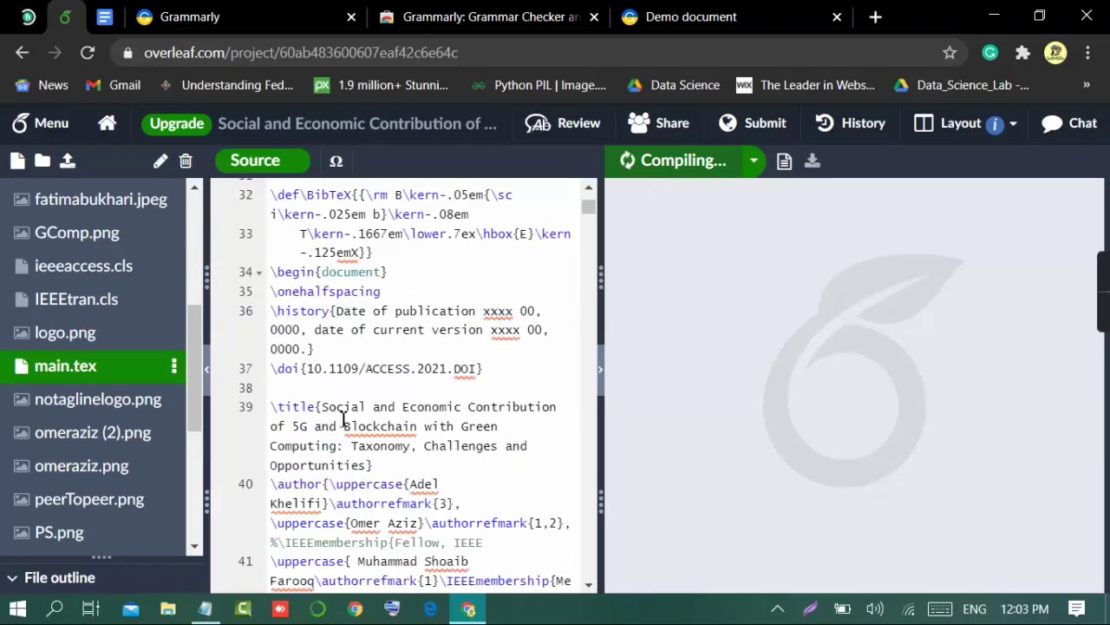
scroll(345, 420, down, 6)
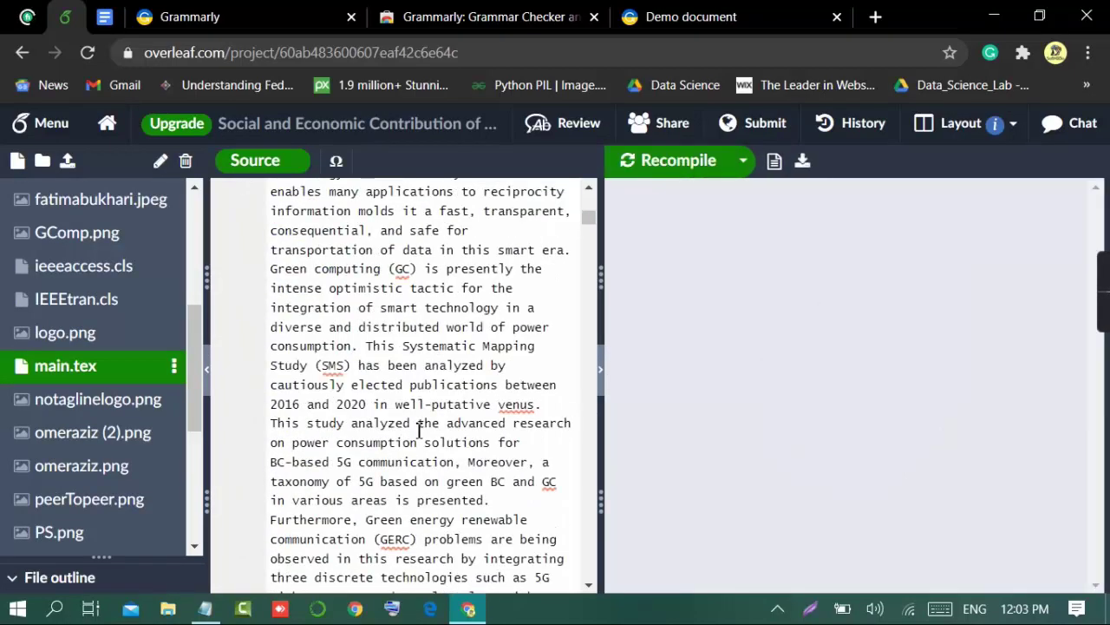
click(333, 365)
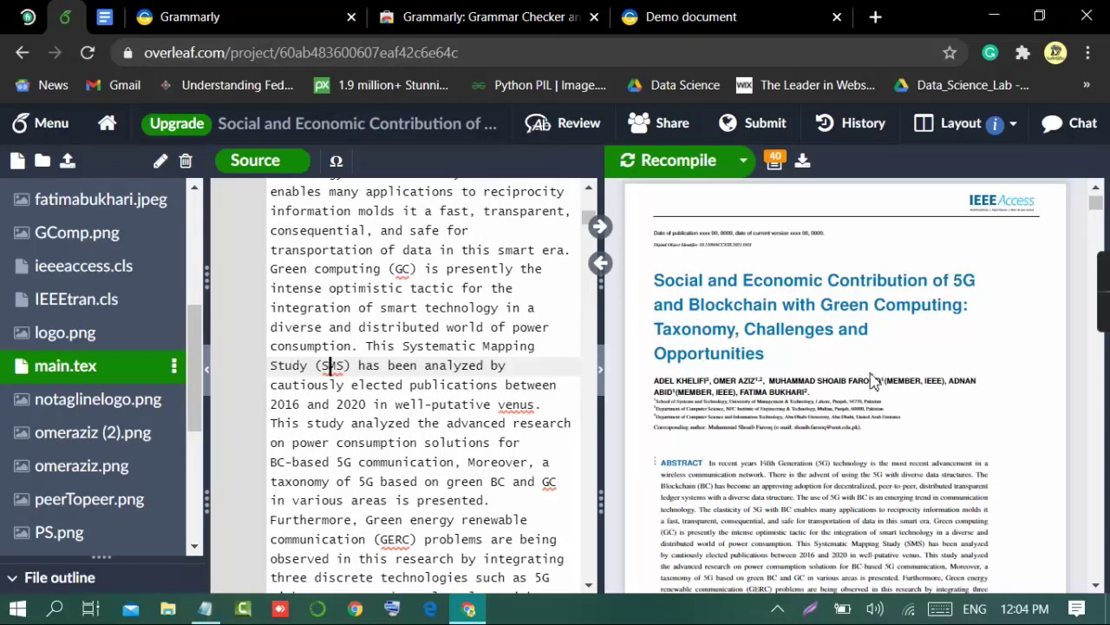
scroll(775, 422, down, 3)
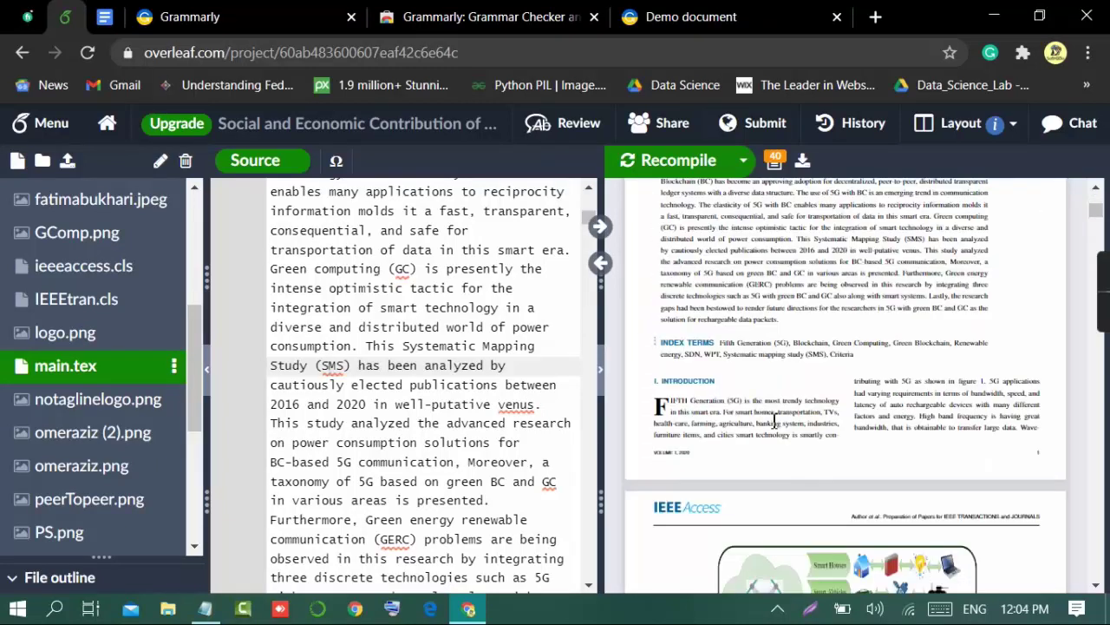
scroll(775, 423, down, 5)
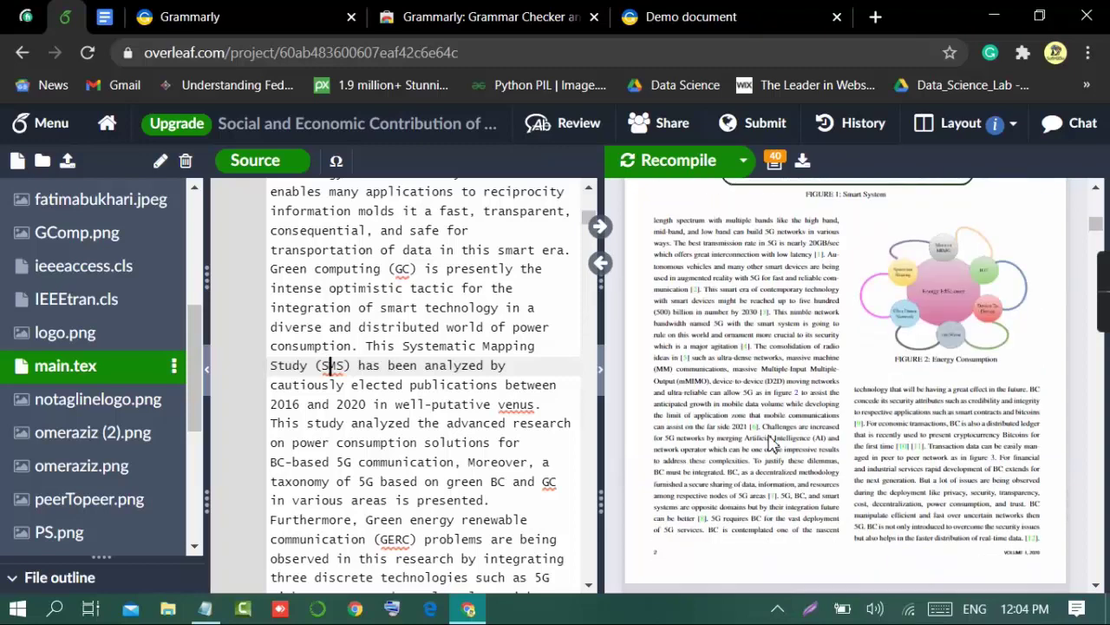
scroll(774, 442, up, 8)
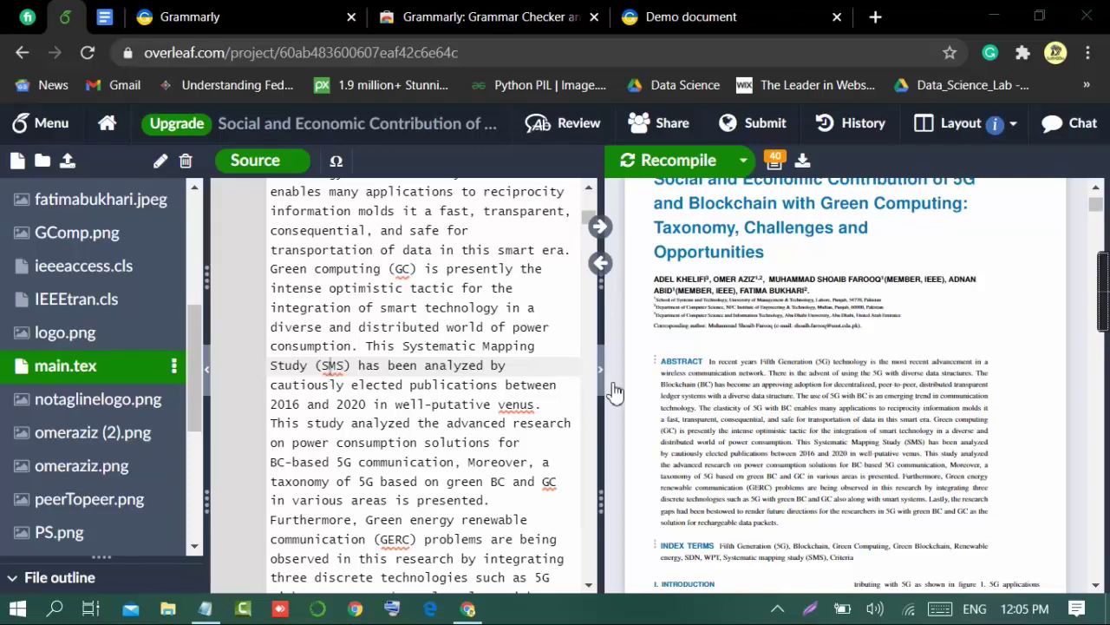
Select and copy the abstract paragraph on line 54 of main.tex.
scroll(855, 386, up, 2)
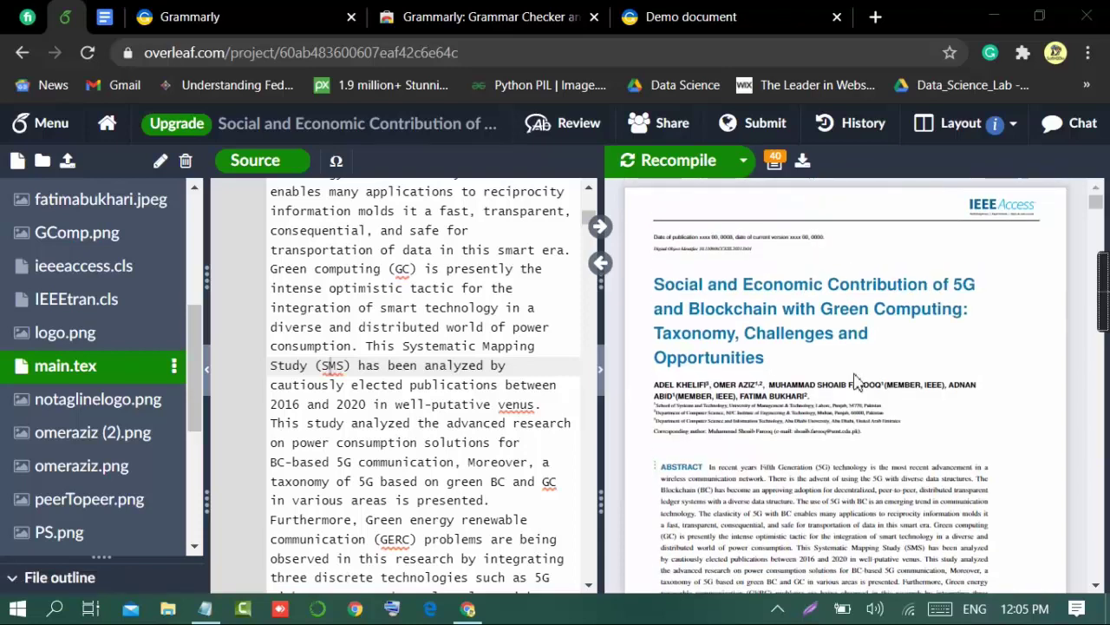
scroll(824, 390, down, 2)
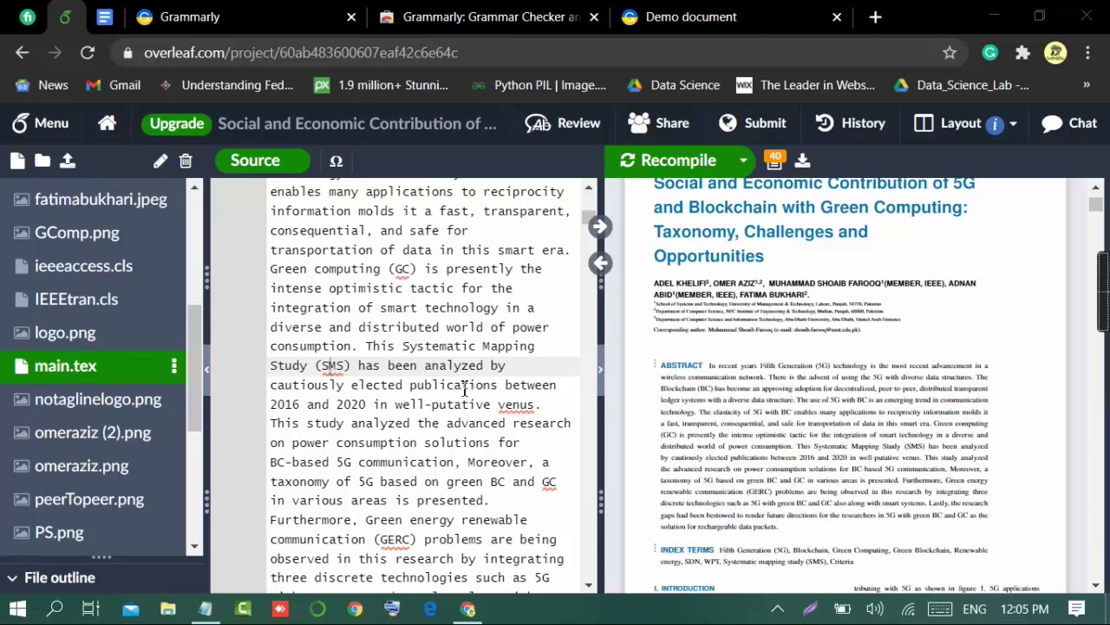
scroll(467, 390, up, 2)
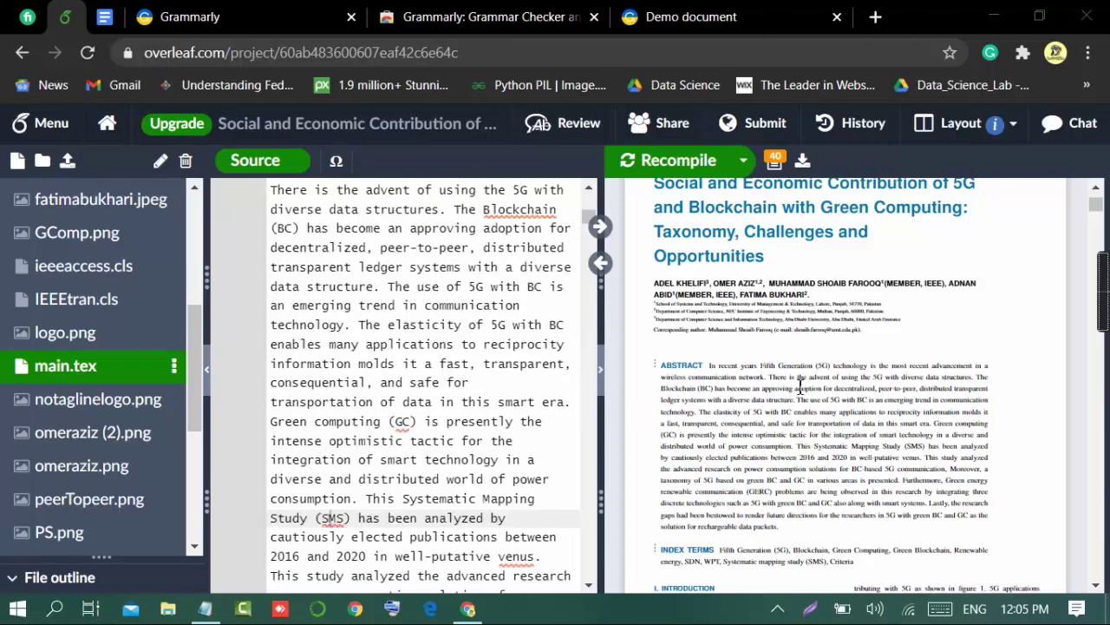
scroll(493, 453, down, 5)
scroll(493, 453, up, 8)
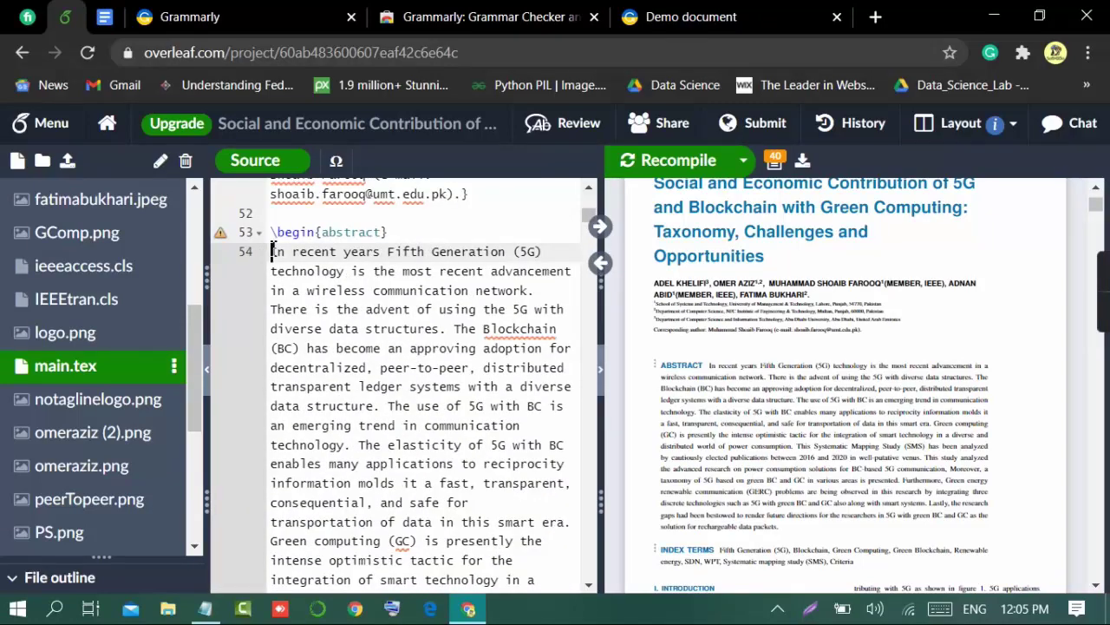
drag(272, 251, 464, 489)
key(ctrl+c)
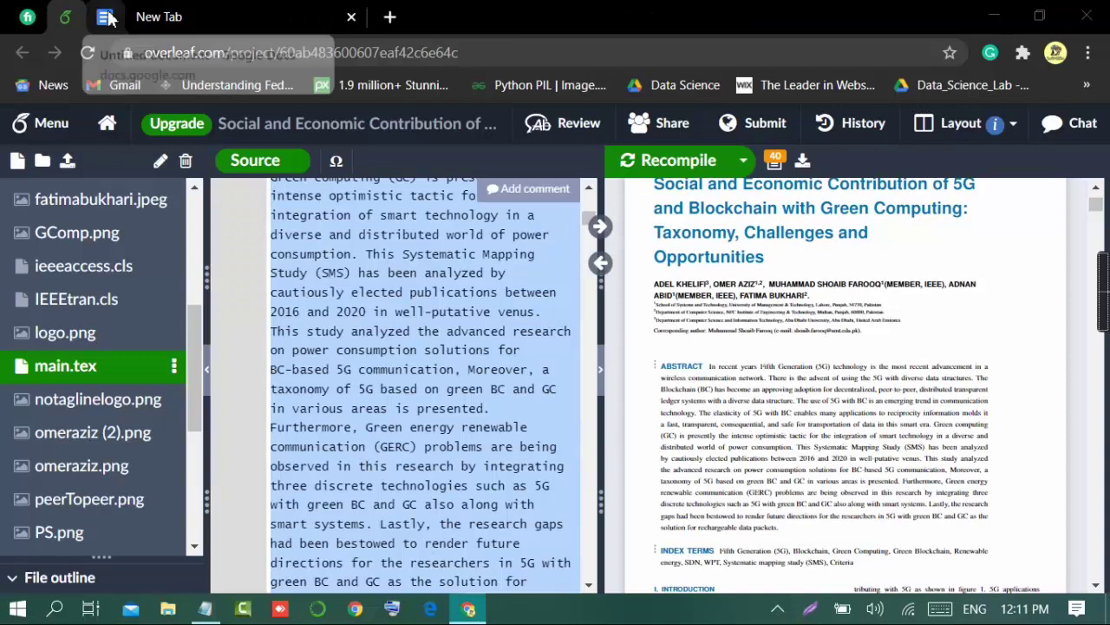
Paste the copied abstract into the blank Google Docs document.
click(106, 17)
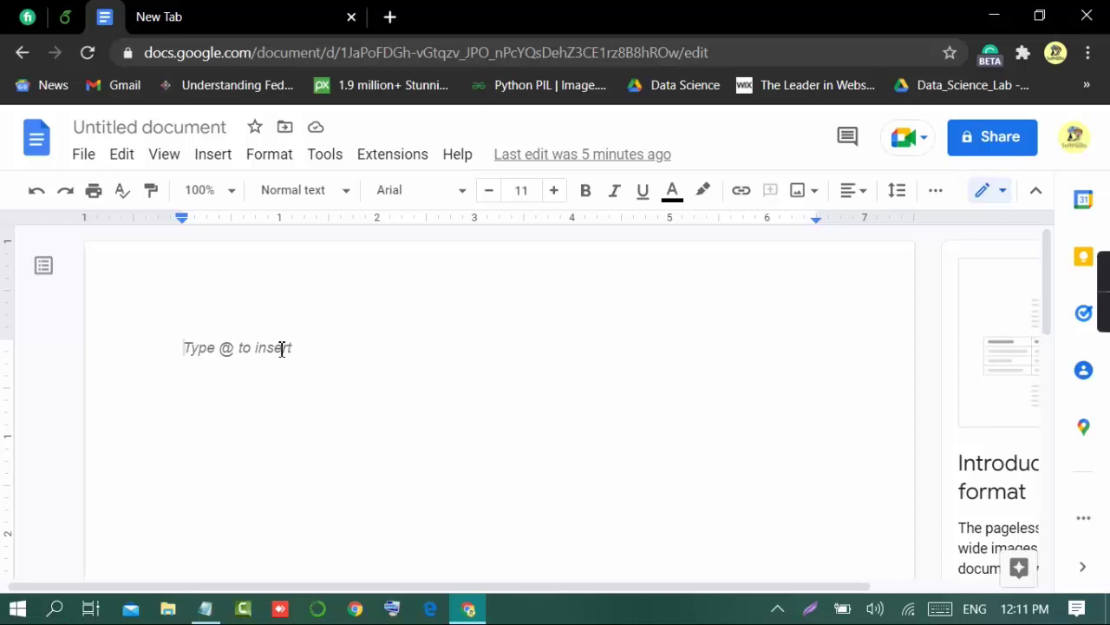
key(ctrl+v)
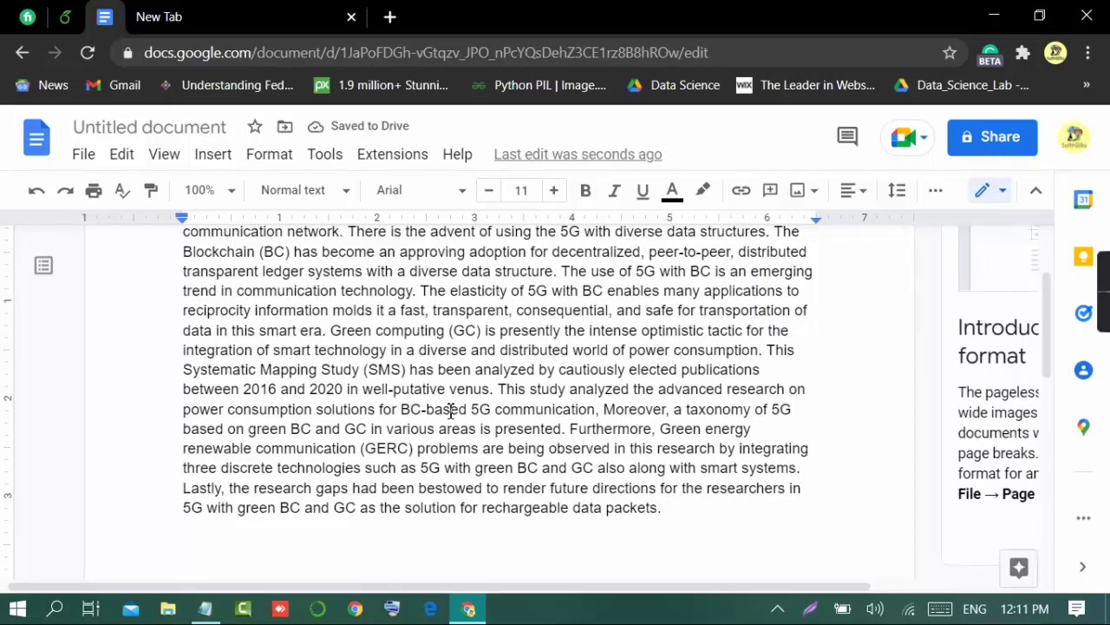
scroll(451, 411, up, 3)
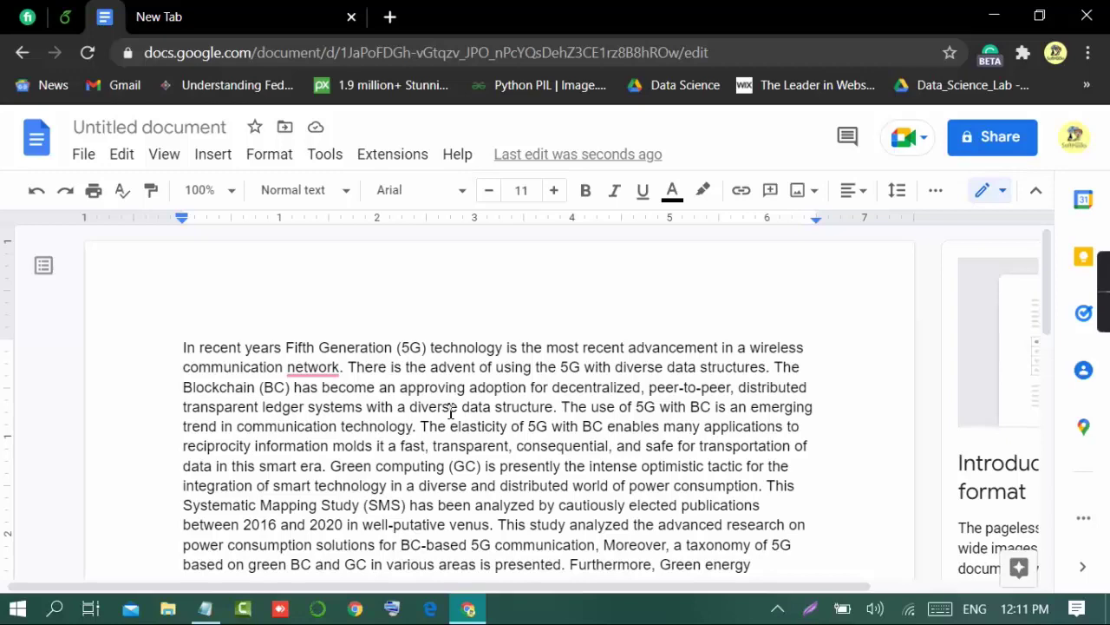
scroll(451, 411, down, 3)
scroll(450, 411, up, 2)
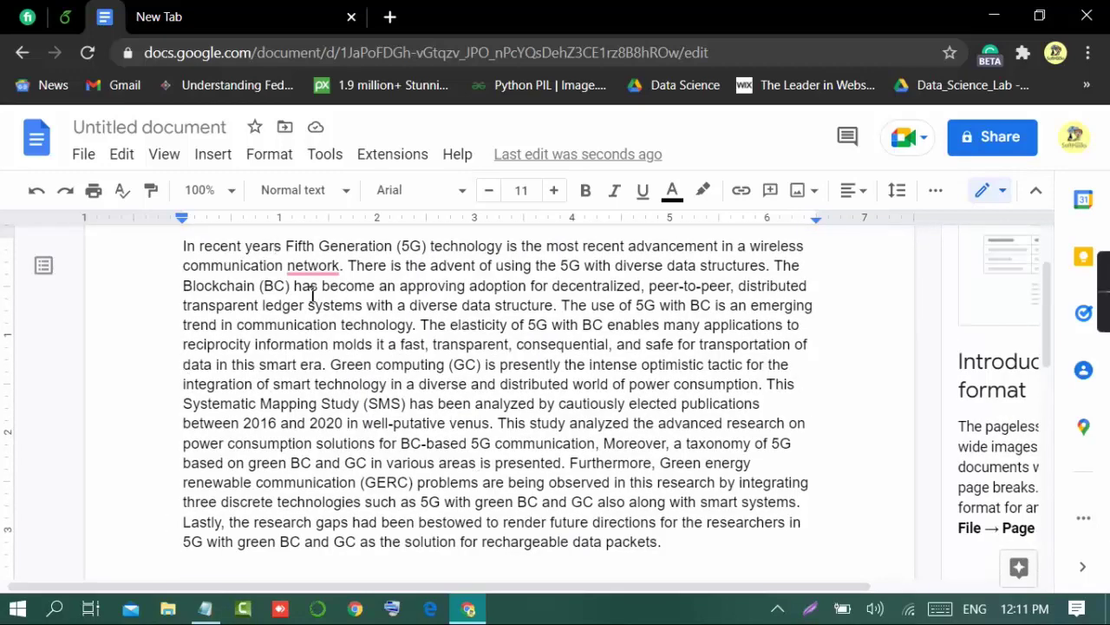
Accept Grammarly's 'networks' correction and select the corrected abstract paragraph for copying.
mouse_move(316, 276)
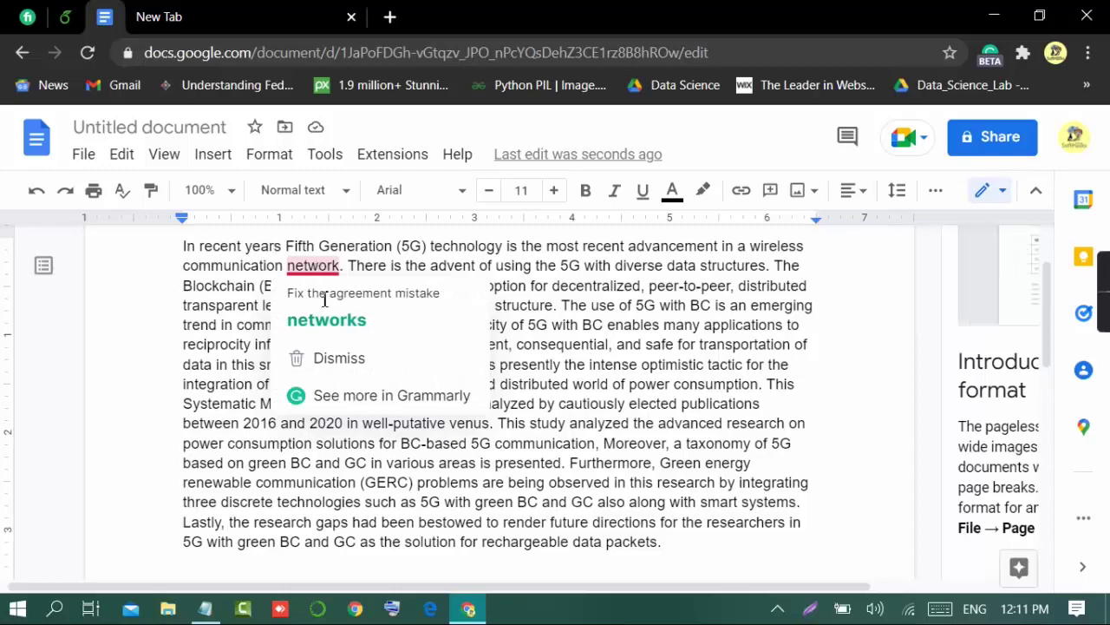
key(ctrl+a)
key(ctrl+c)
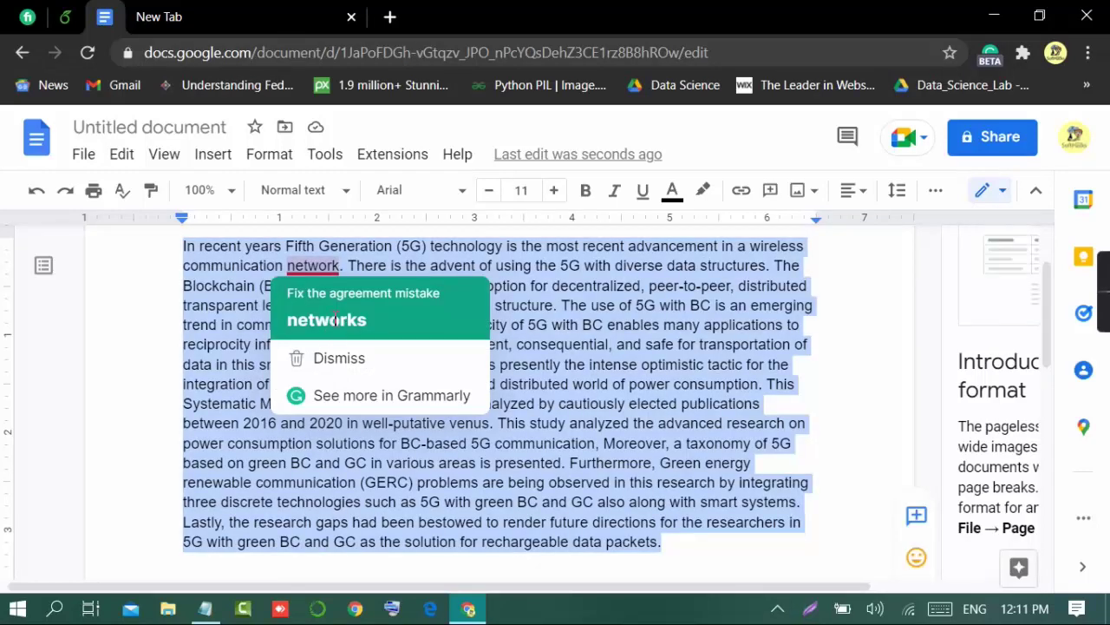
click(332, 321)
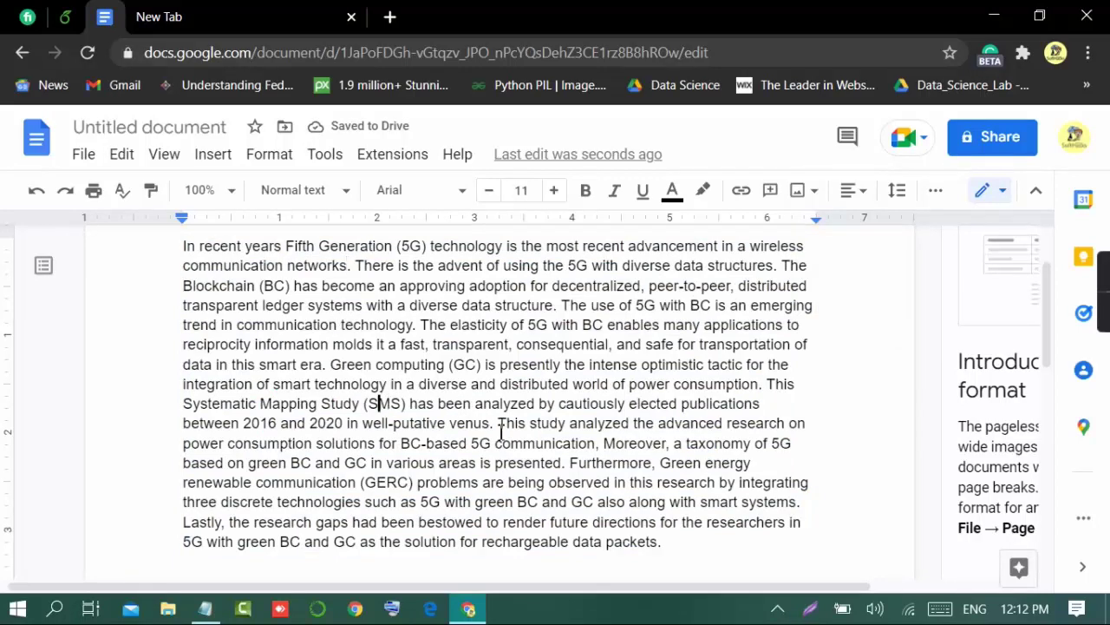
scroll(501, 430, down, 3)
scroll(610, 425, up, 3)
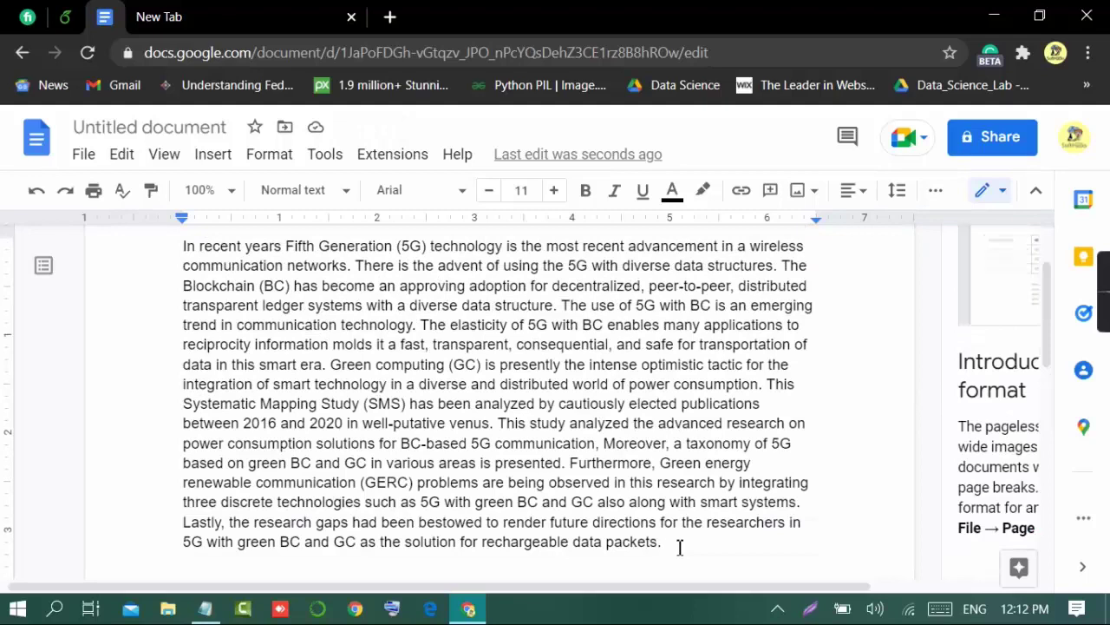
drag(679, 543, 184, 246)
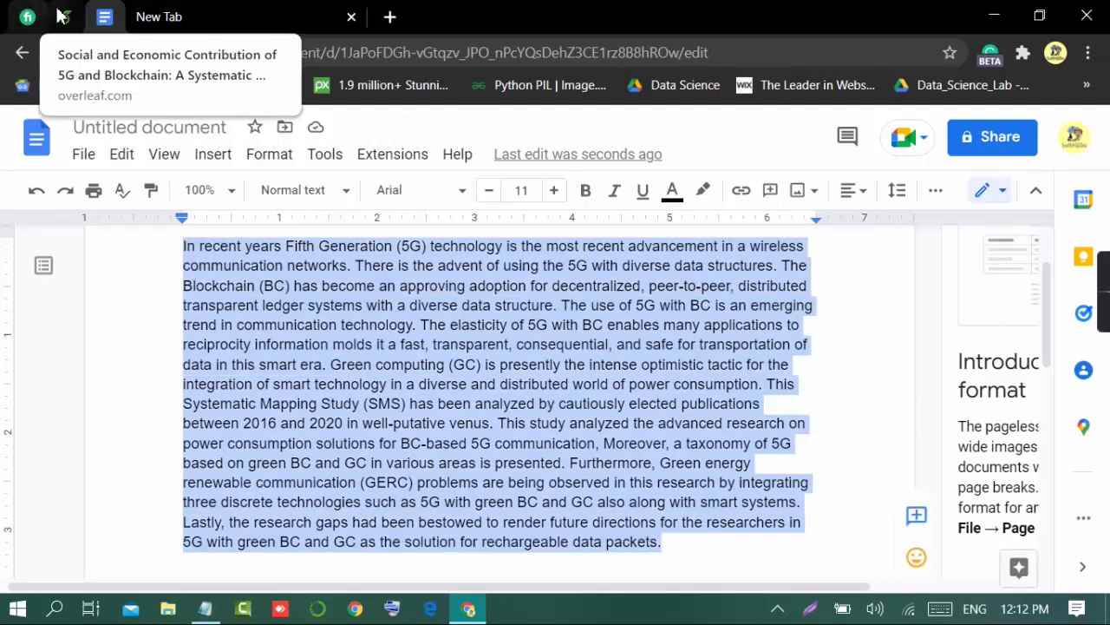
Replace the Overleaf abstract with the corrected 'communication networks' text.
key(ctrl+shift+Tab)
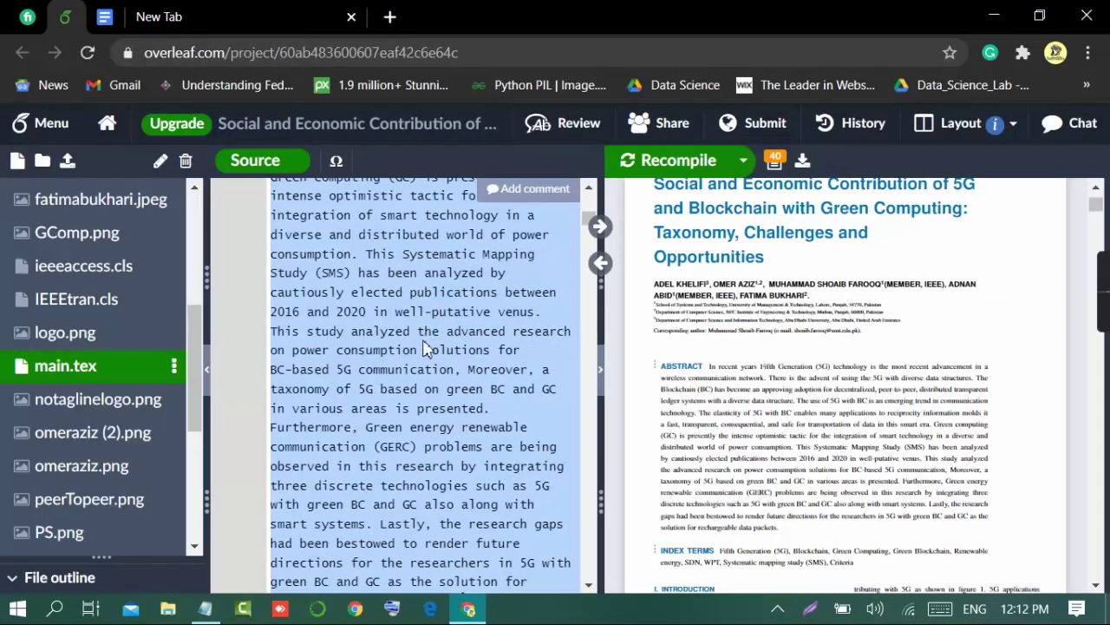
key(ctrl+v)
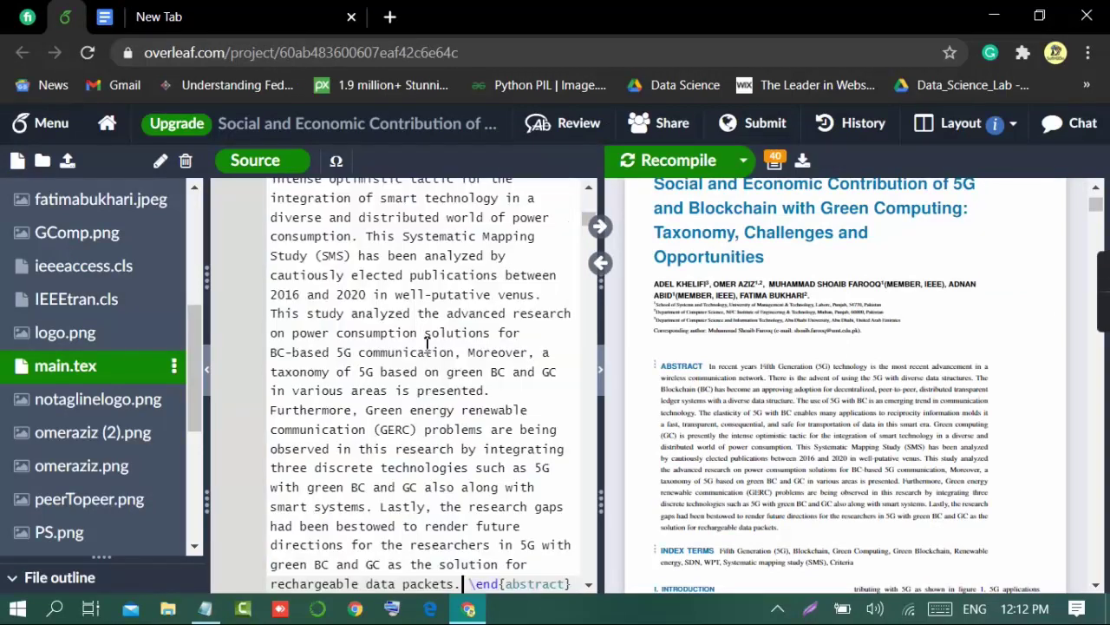
scroll(424, 344, up, 4)
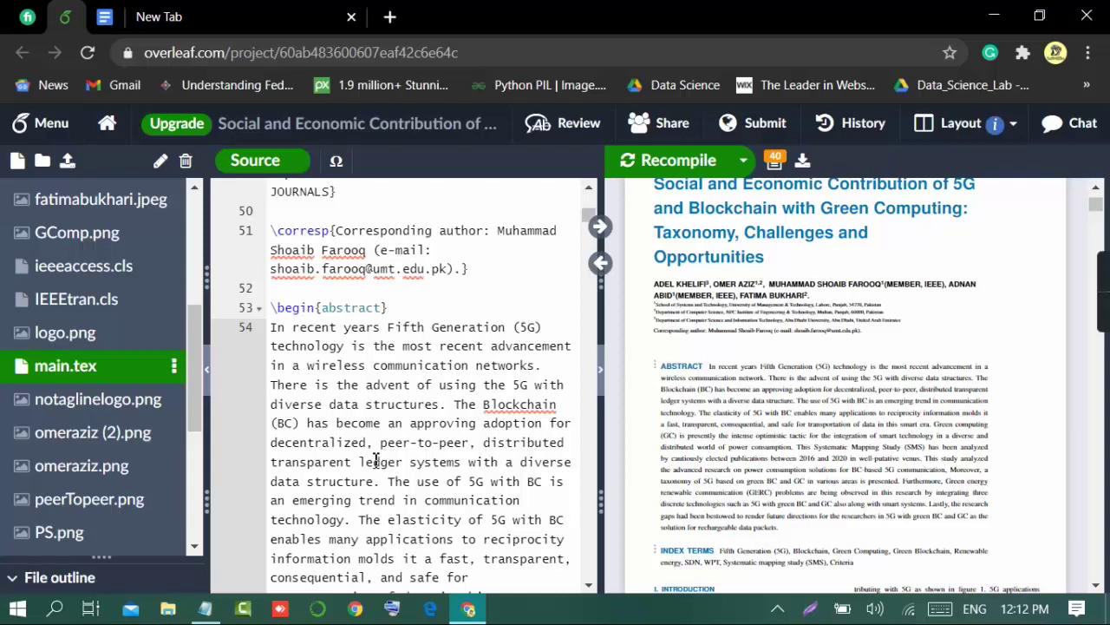
Recompile the paper and scroll the PDF through the figures back to the Introduction.
click(669, 165)
scroll(746, 373, down, 2)
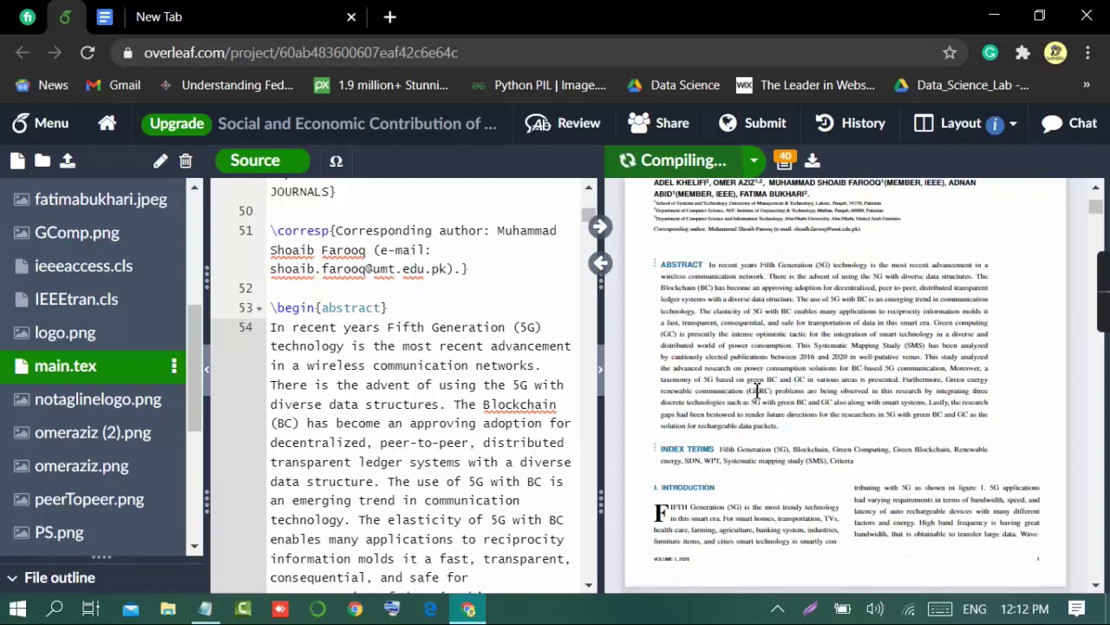
scroll(756, 391, down, 2)
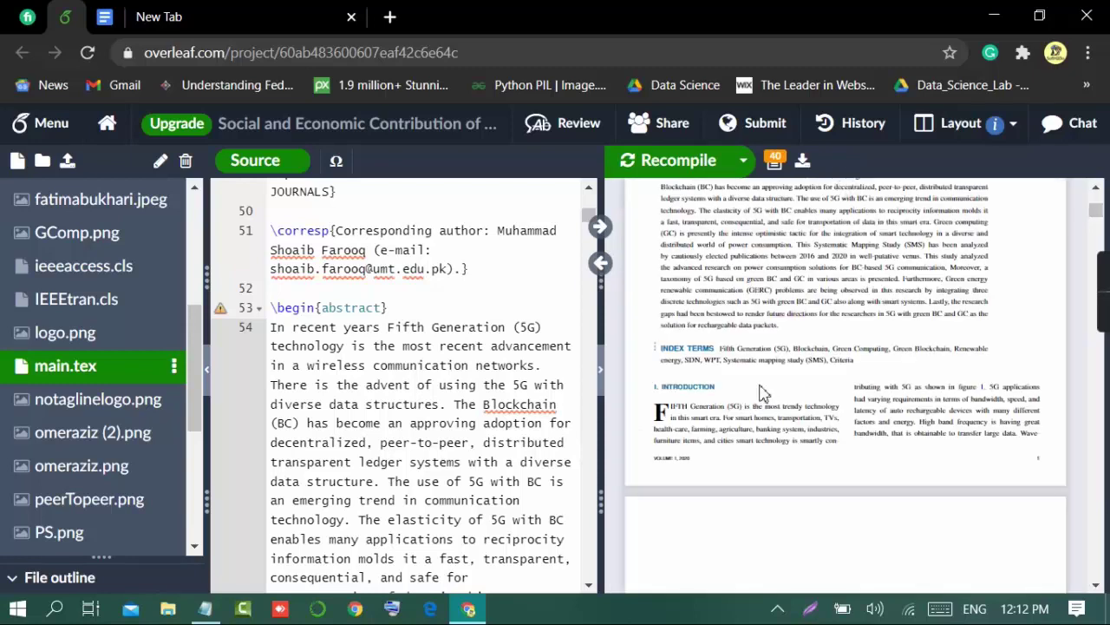
scroll(754, 402, down, 5)
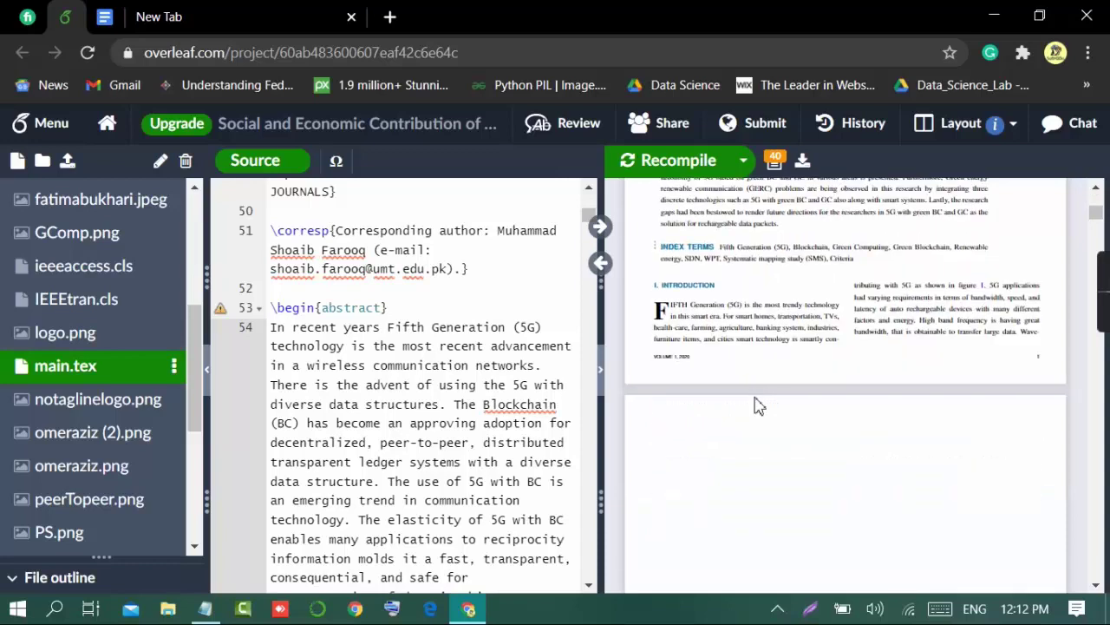
scroll(758, 401, down, 3)
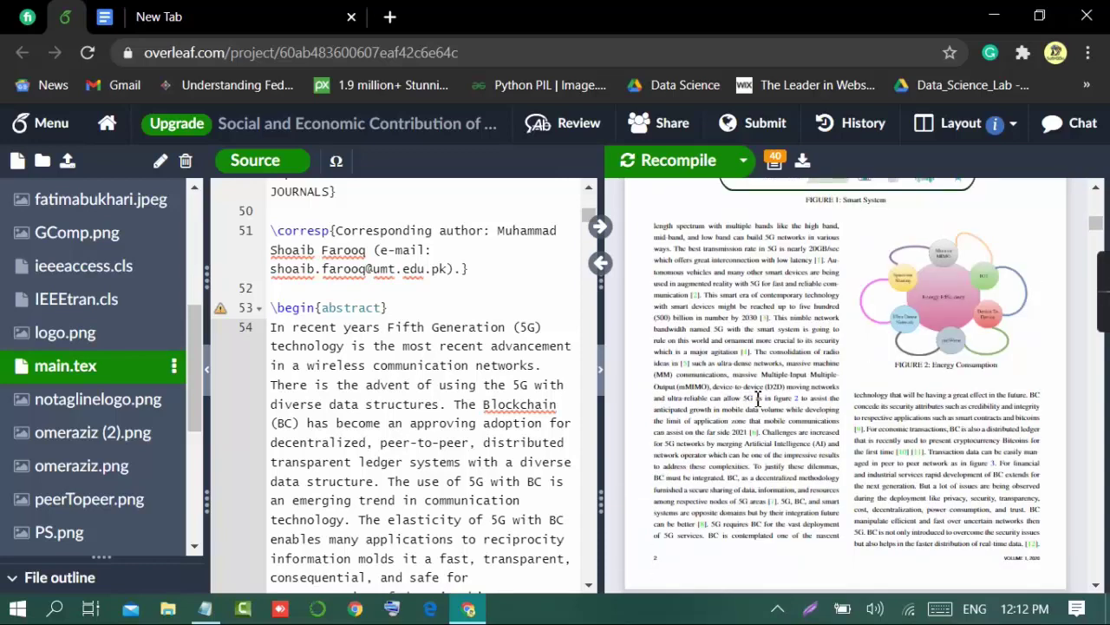
scroll(757, 398, up, 5)
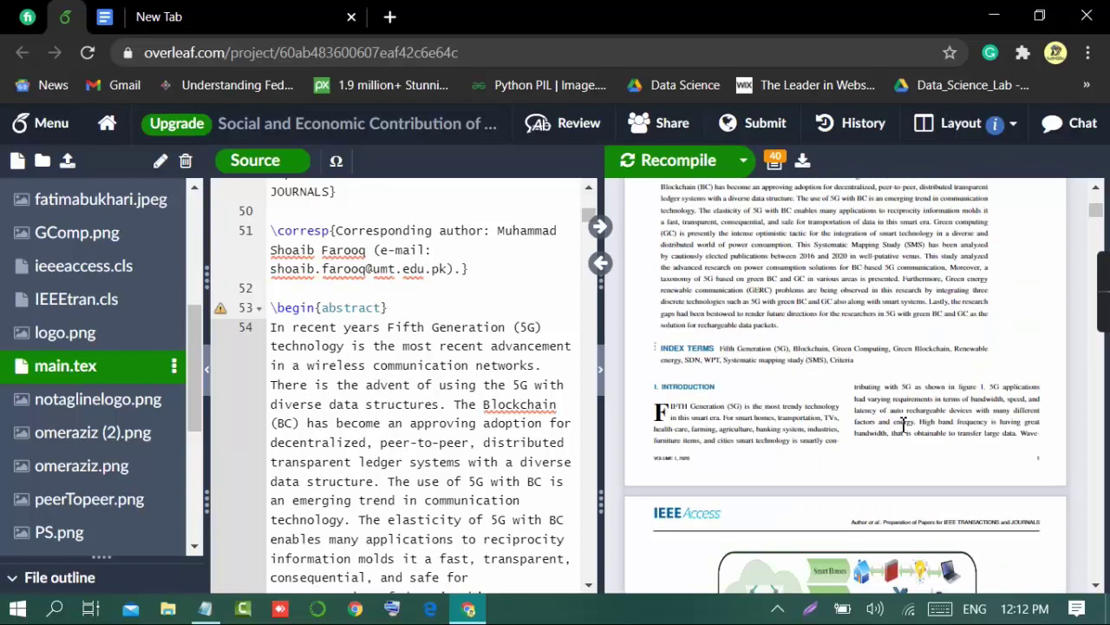
Jump to the Introduction source and copy lines 67–71 through the alshouiliy2021confluence citation.
double_click(725, 419)
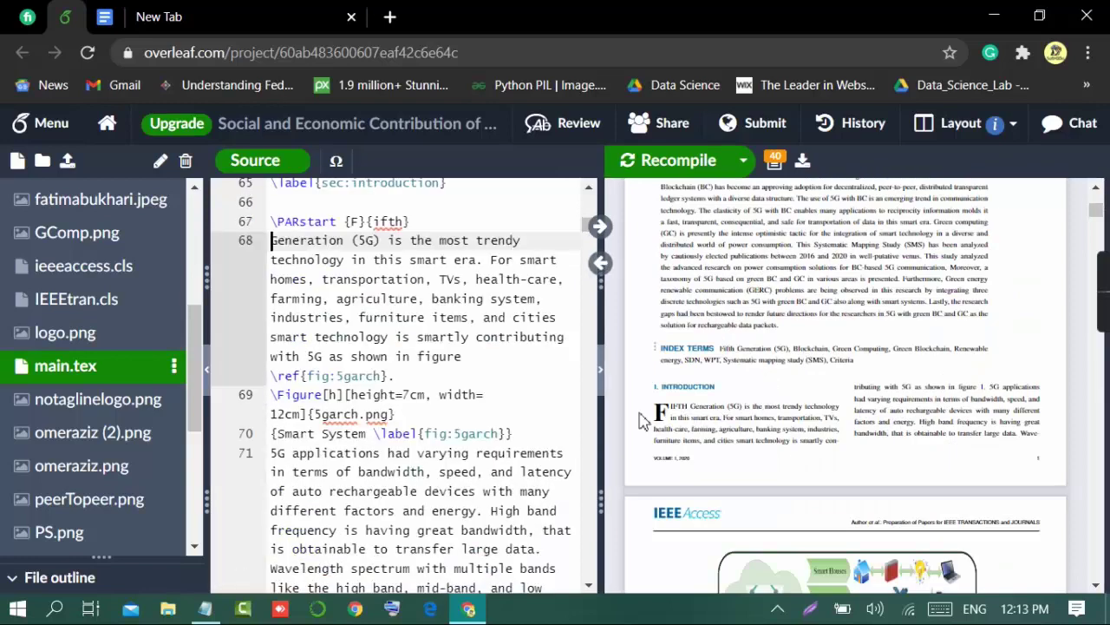
scroll(303, 347, up, 2)
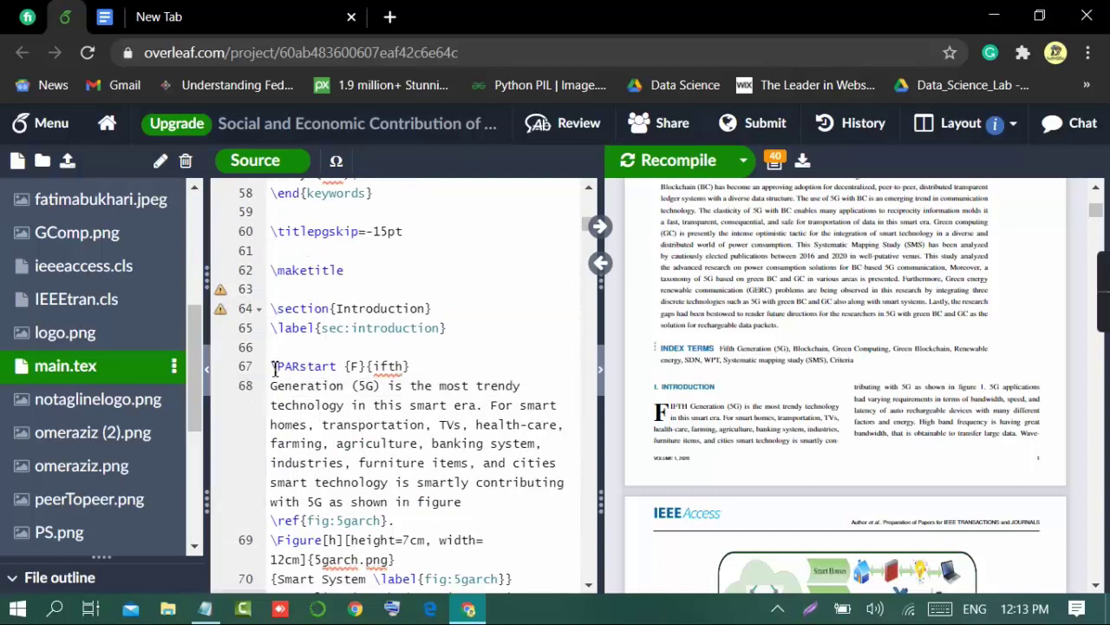
drag(274, 368, 507, 342)
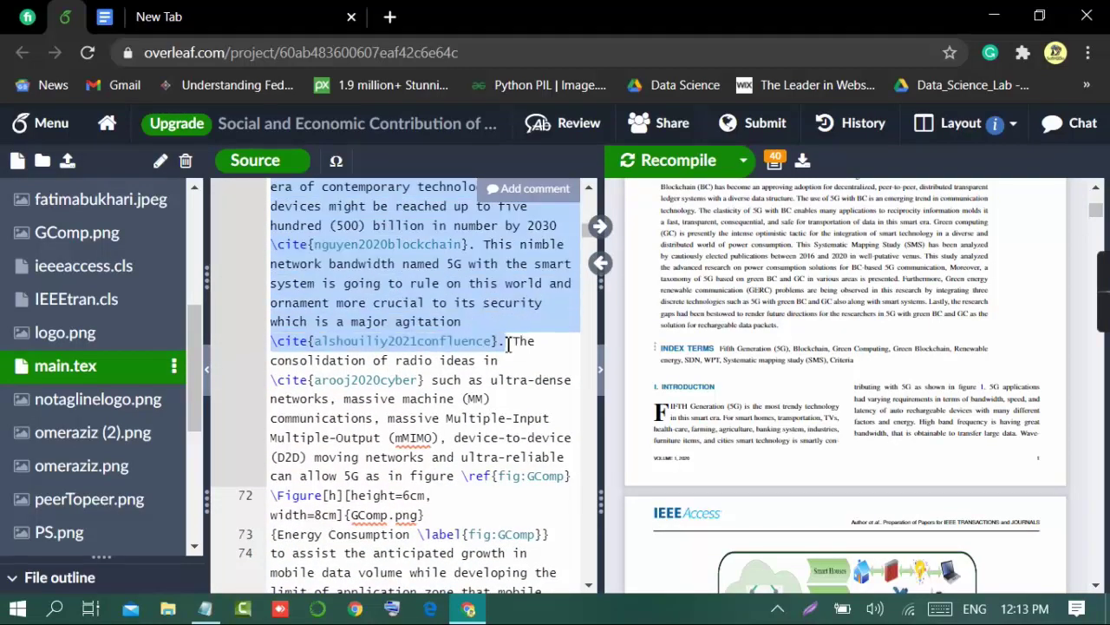
click(292, 22)
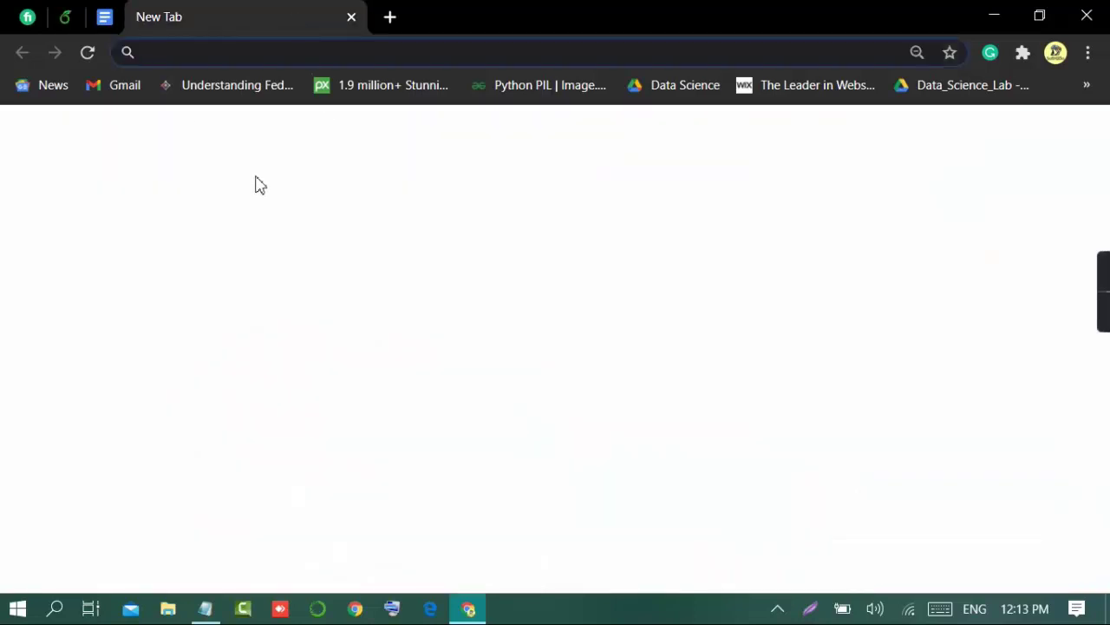
Swap the abstract in Google Docs for the Introduction text starting at \PARstart {F}{ifth}.
click(109, 13)
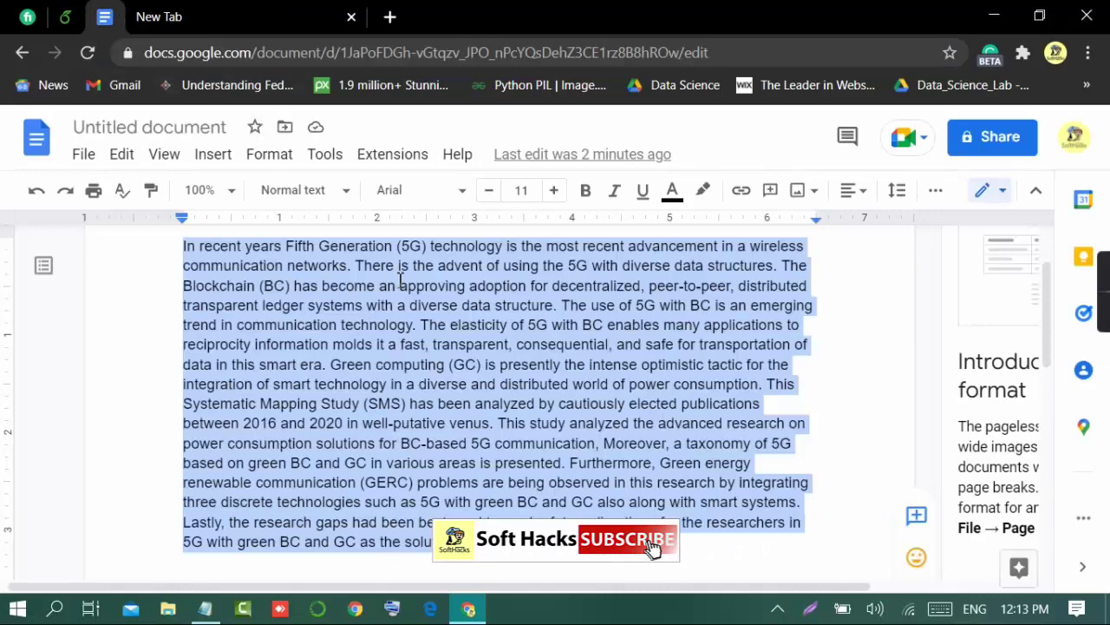
key(BackSpace)
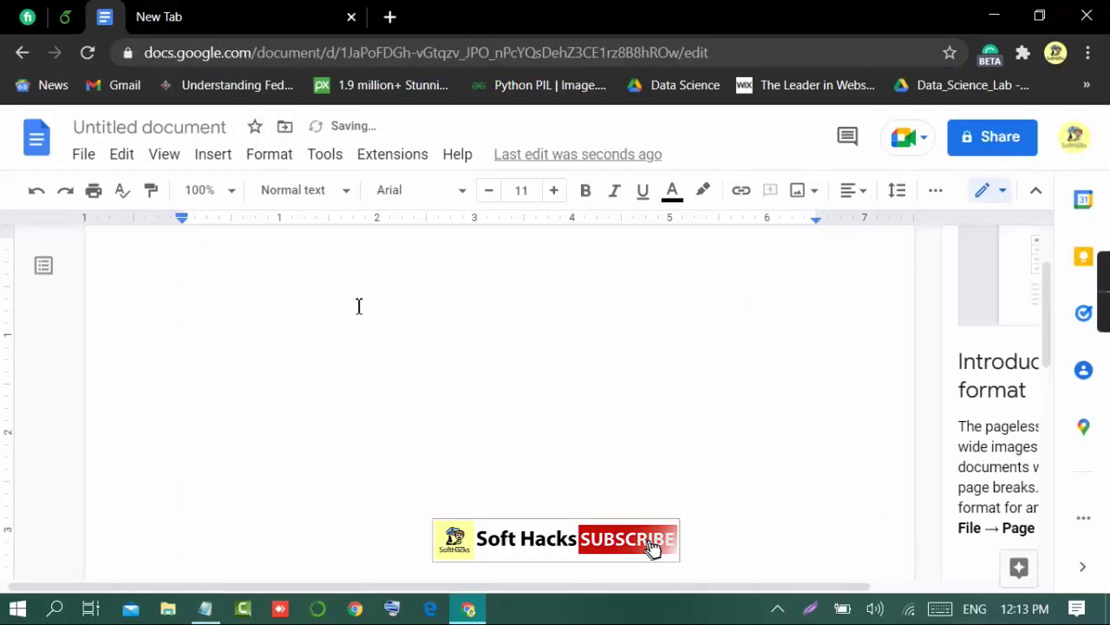
key(ctrl+v)
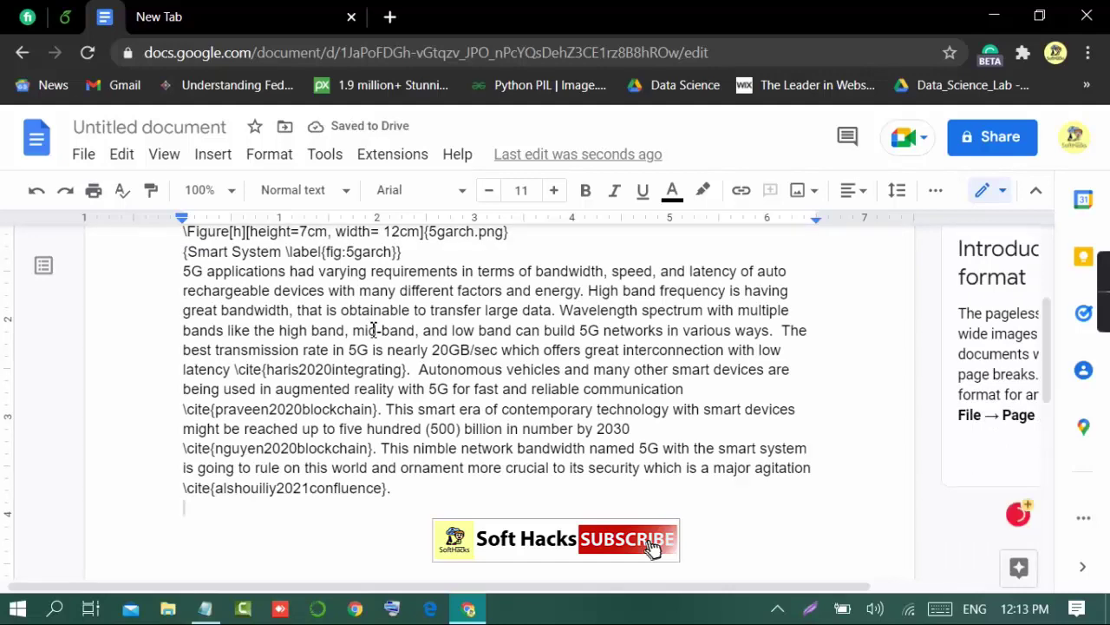
scroll(374, 330, up, 2)
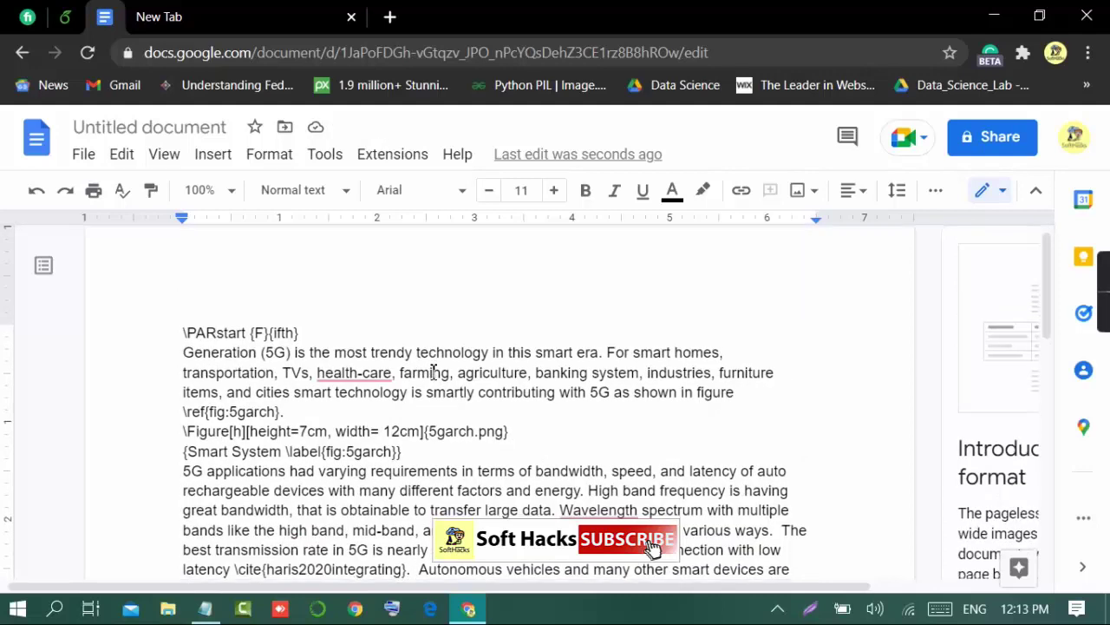
Accept Grammarly's 'health care' and 'The wavelength' corrections.
scroll(438, 371, down, 2)
scroll(401, 372, up, 2)
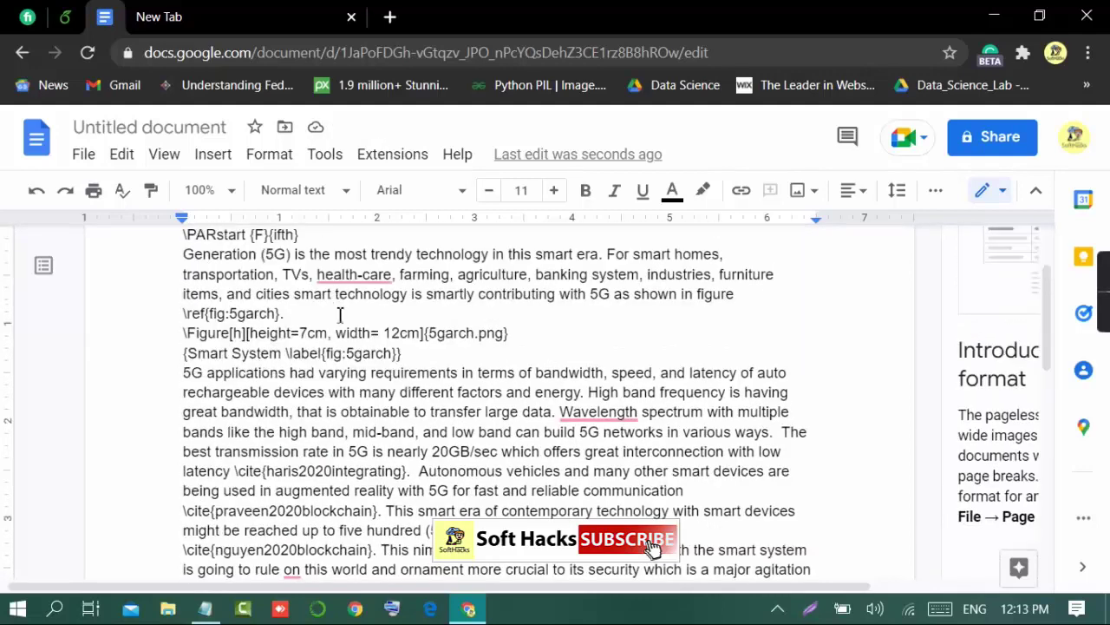
mouse_move(356, 275)
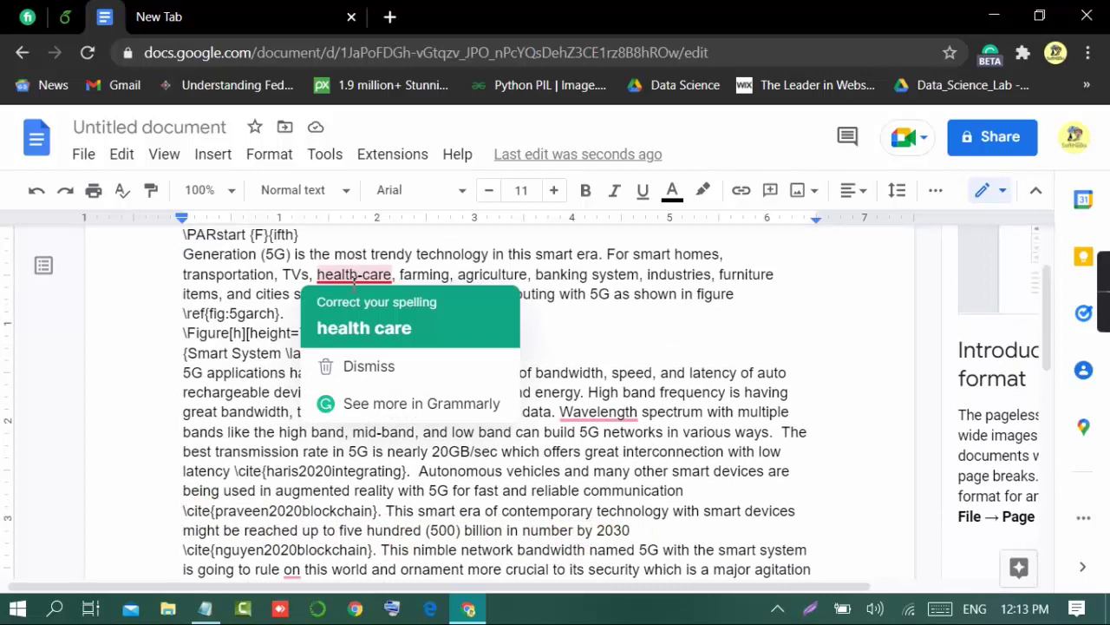
click(375, 338)
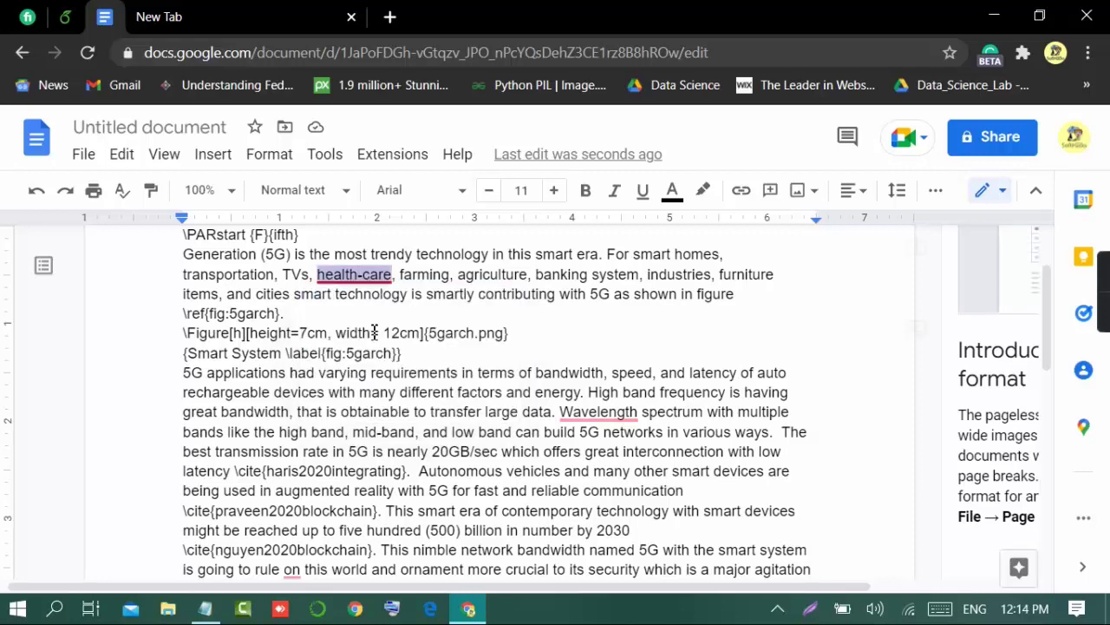
double_click(613, 414)
click(613, 413)
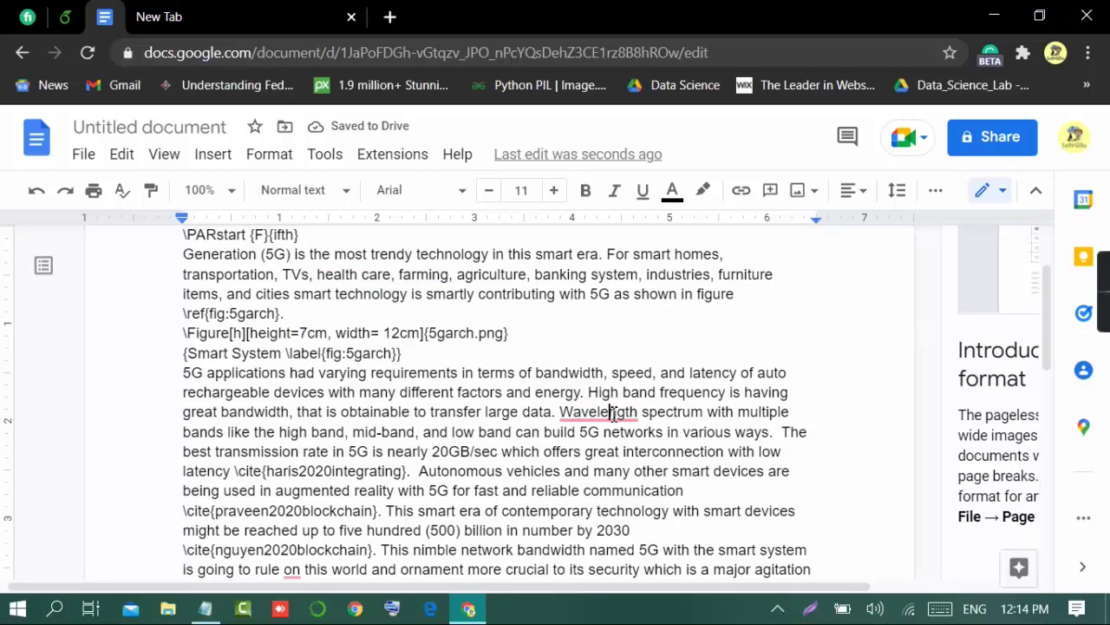
mouse_move(612, 414)
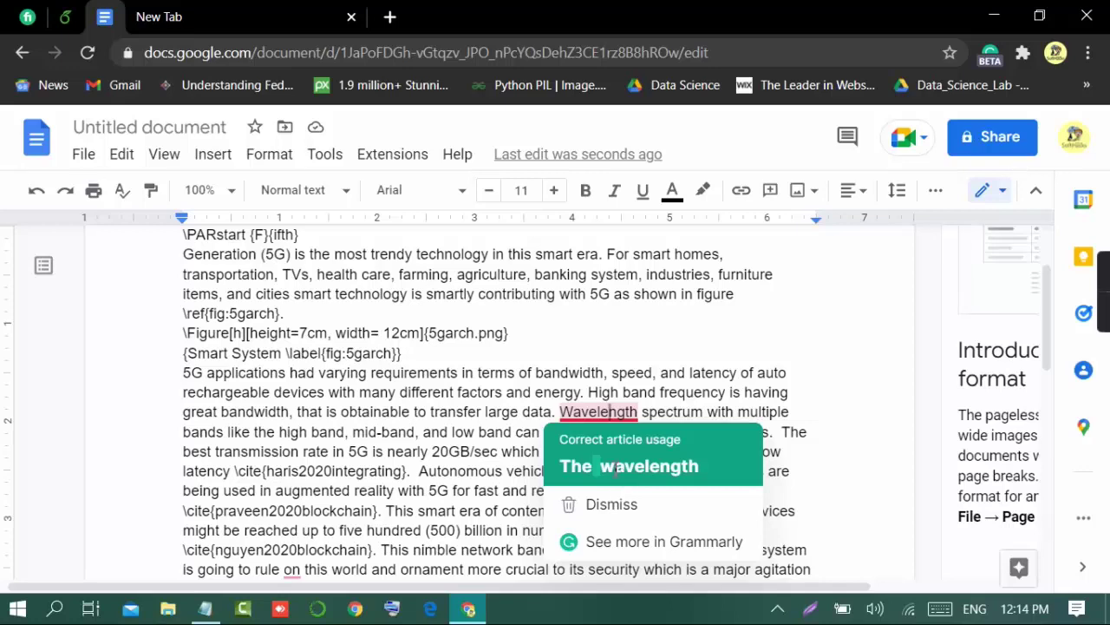
click(471, 452)
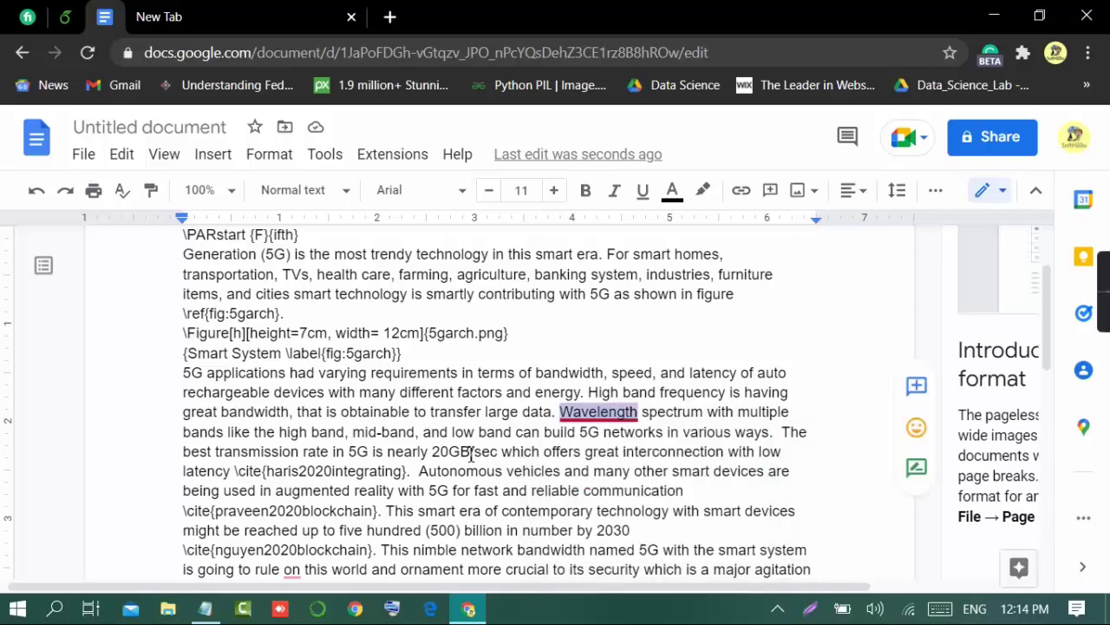
Remove the extra 'on' so the sentence reads 'going to rule this world'.
scroll(471, 452, down, 3)
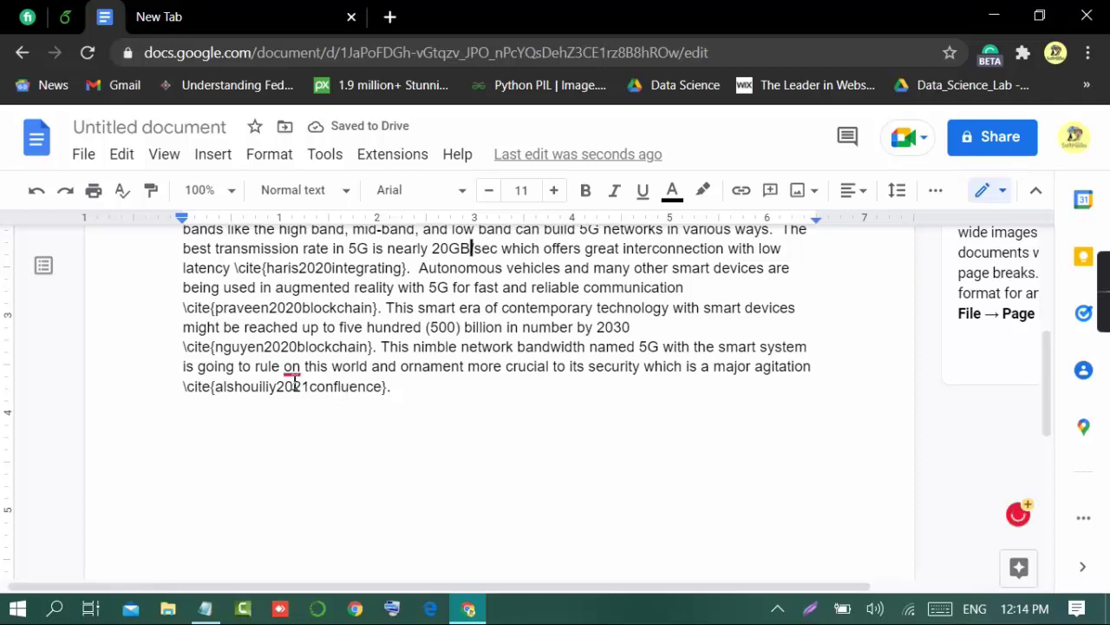
mouse_move(287, 367)
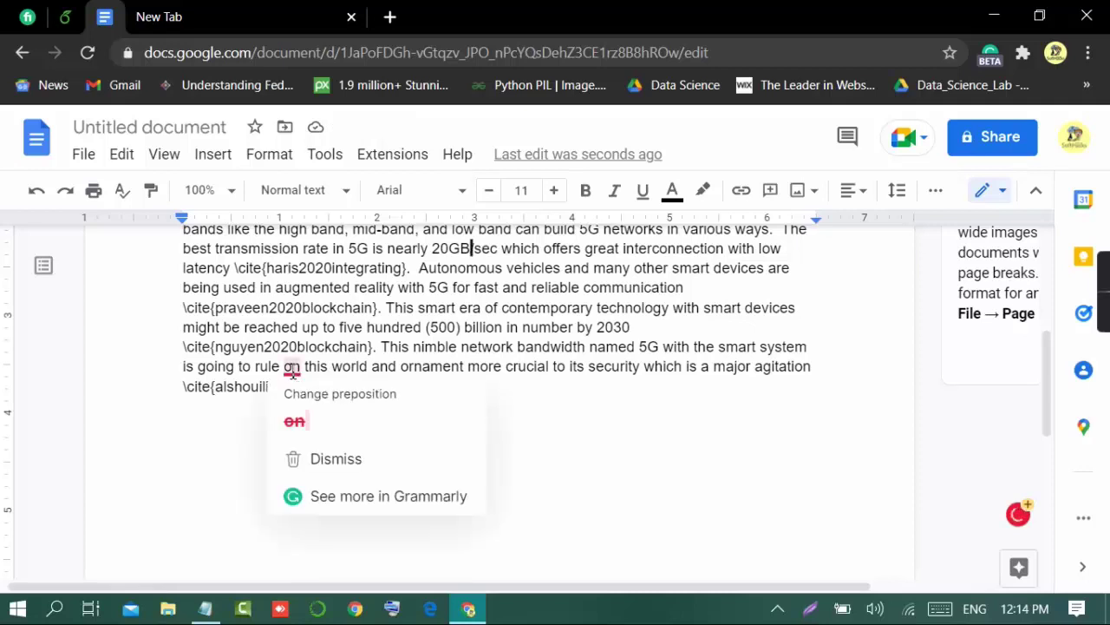
click(295, 422)
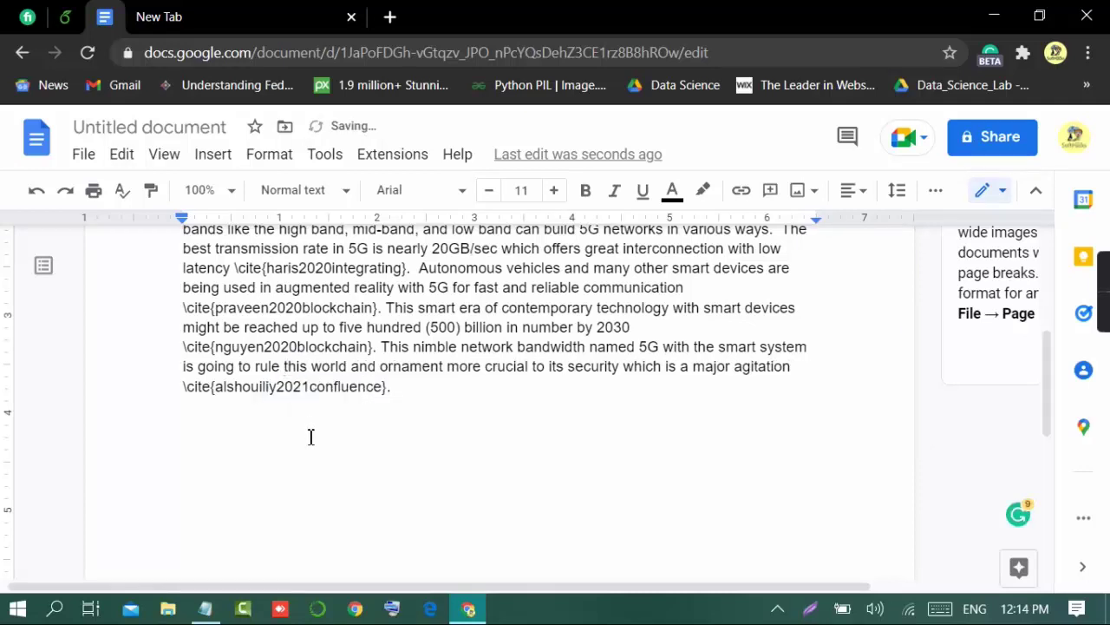
scroll(391, 444, up, 1)
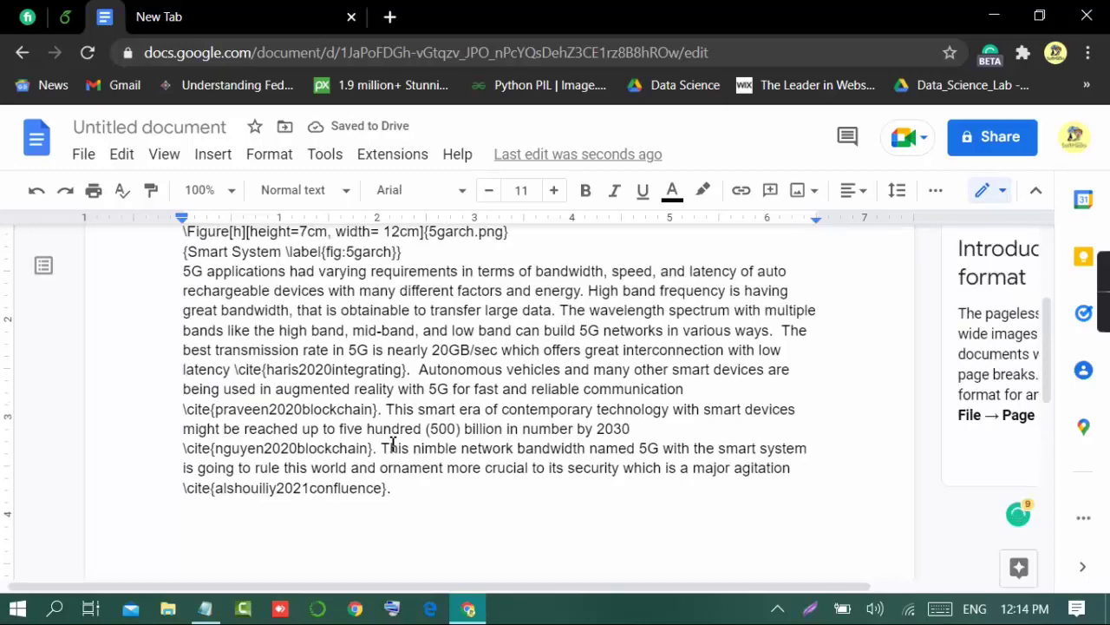
scroll(386, 446, up, 2)
click(65, 16)
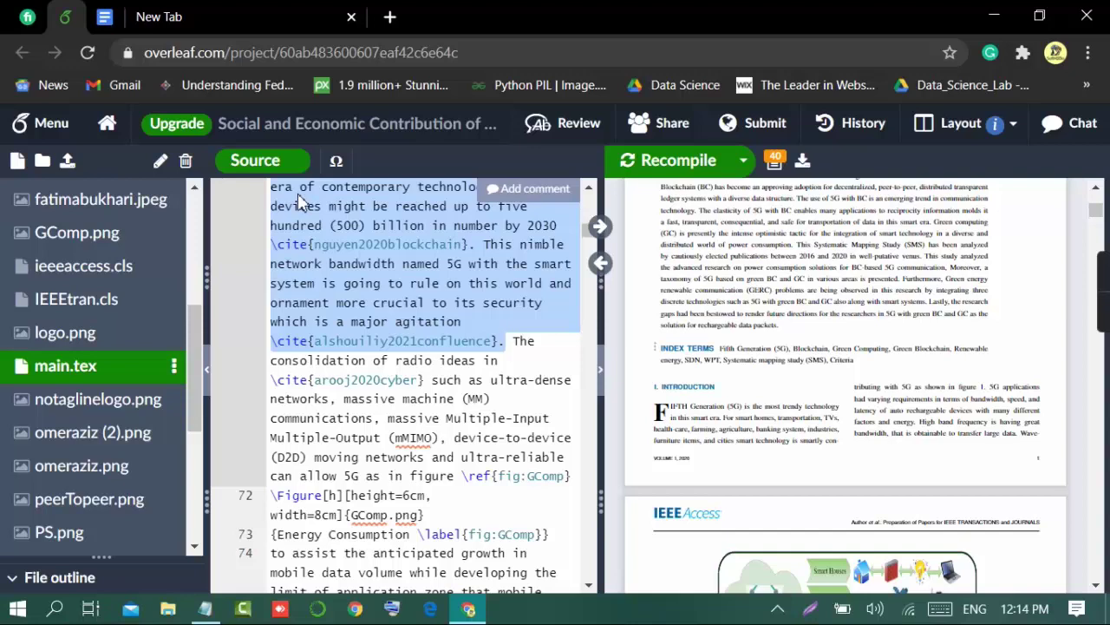
click(158, 18)
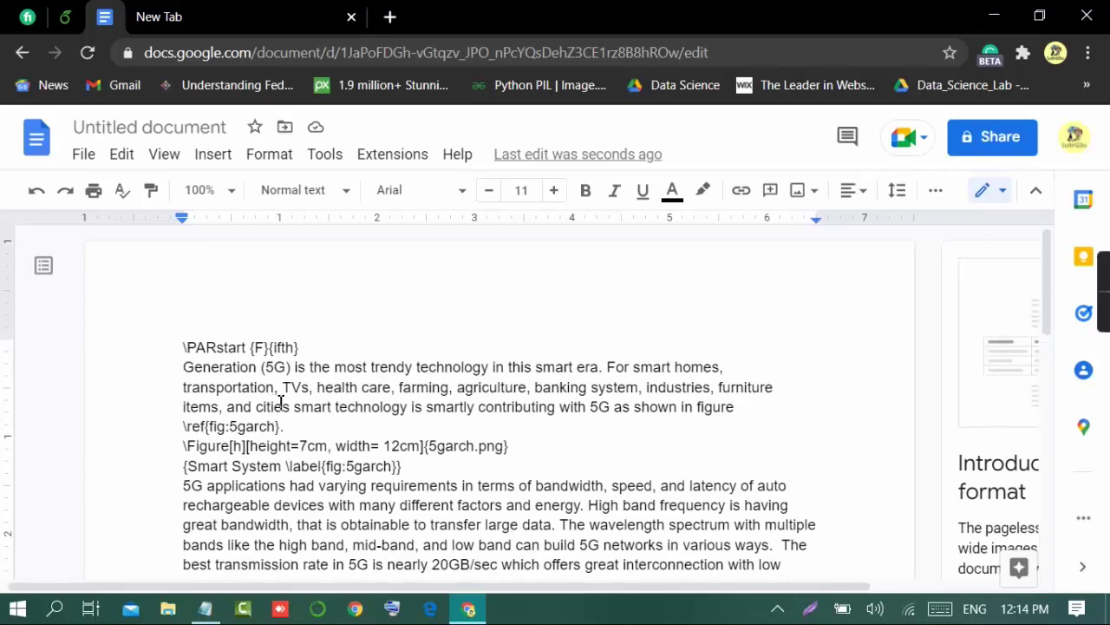
scroll(281, 401, down, 1)
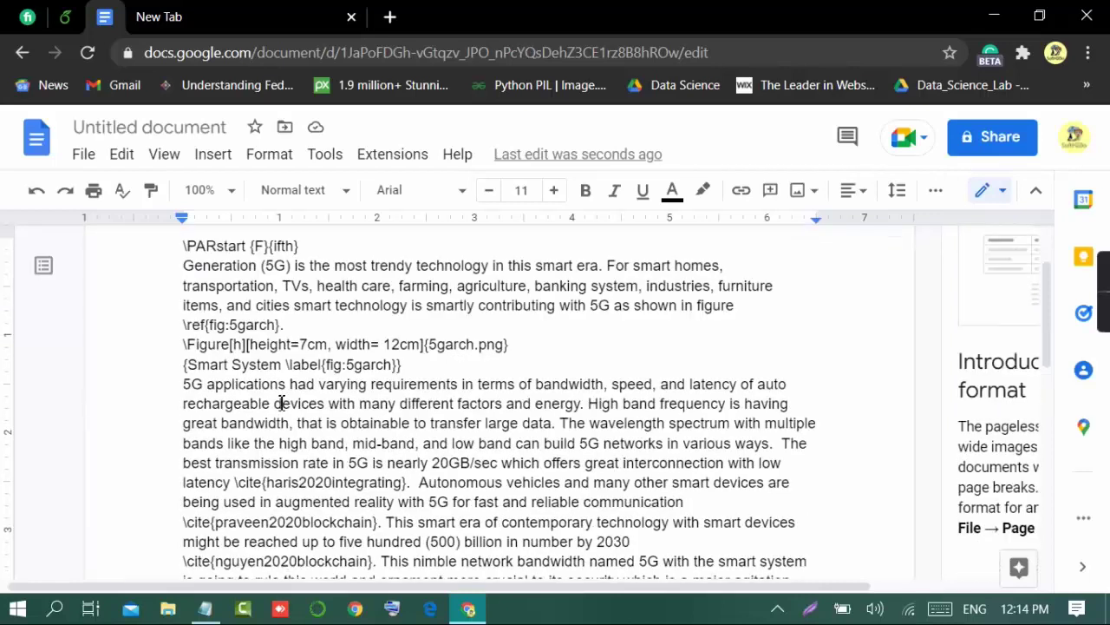